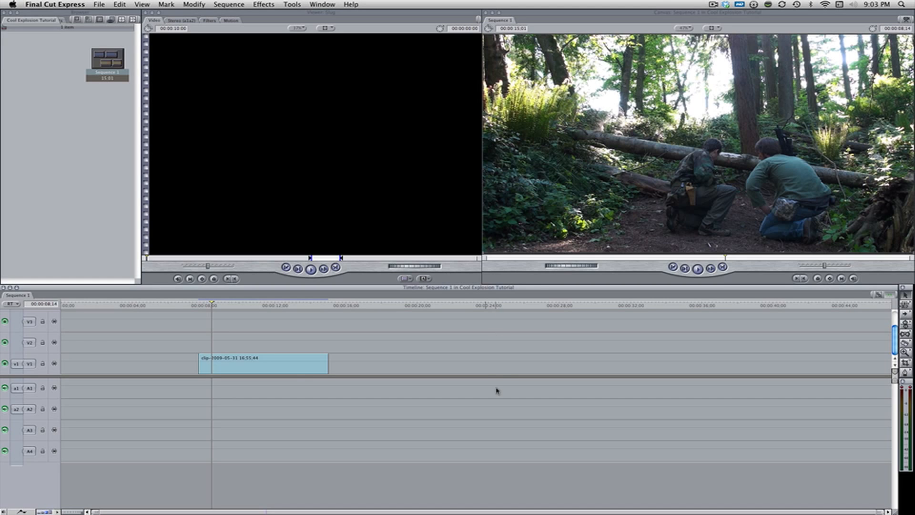
# Switch to Safari, enter the Detonation Films site and browse its Effects Stock Footage directory
pyautogui.click(508, 370)
pyautogui.hotkey('ctrl', 'Right')
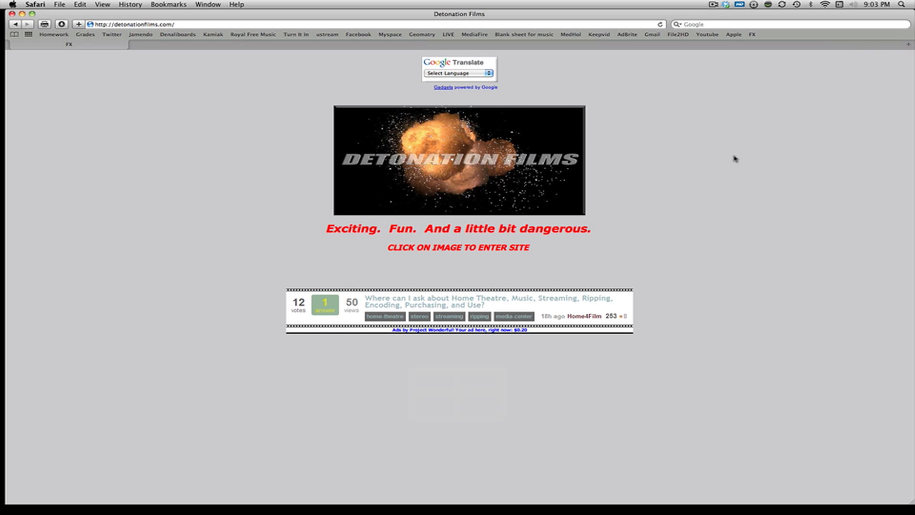
pyautogui.click(496, 165)
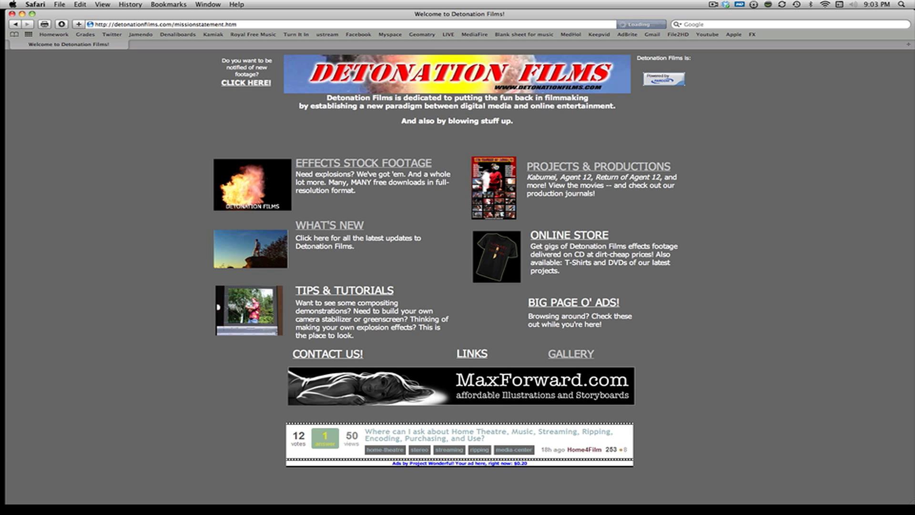
pyautogui.click(386, 165)
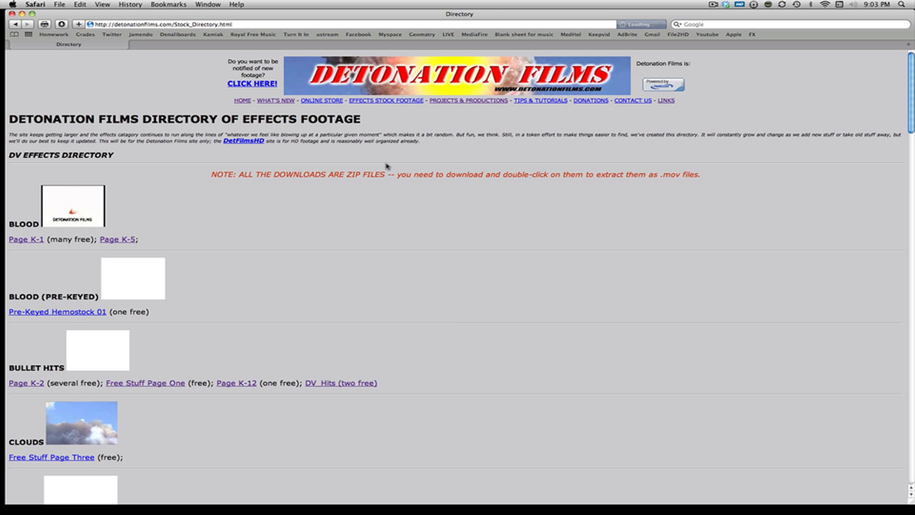
pyautogui.scroll(-3, 304, 233)
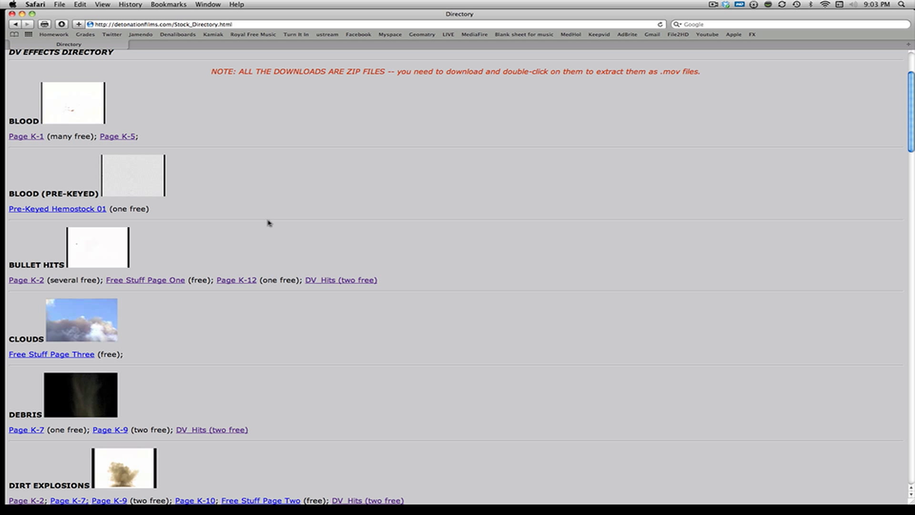
pyautogui.scroll(-2, 283, 219)
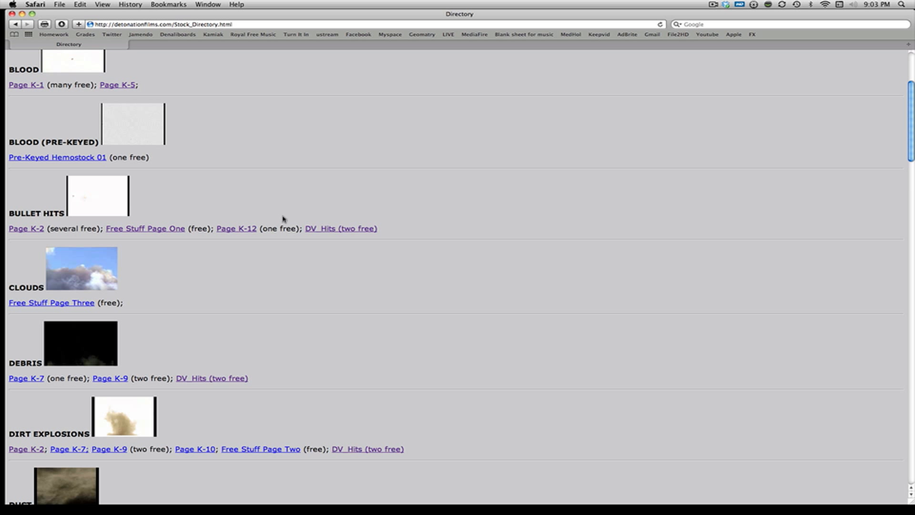
pyautogui.scroll(-6, 284, 219)
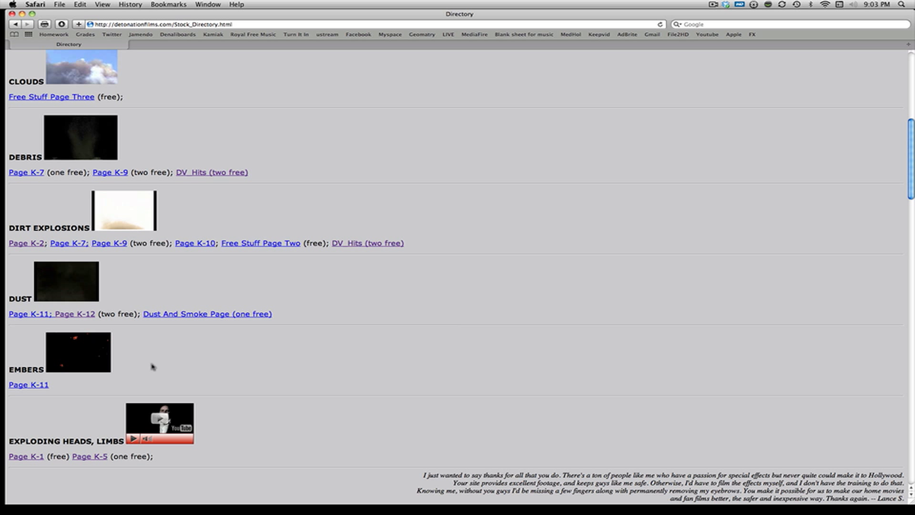
# Return to the editing workspace, place DVExplosion01.mov from Finder on track V2 past the forest clip, and close the Finder window
pyautogui.hotkey('ctrl', 'Left')
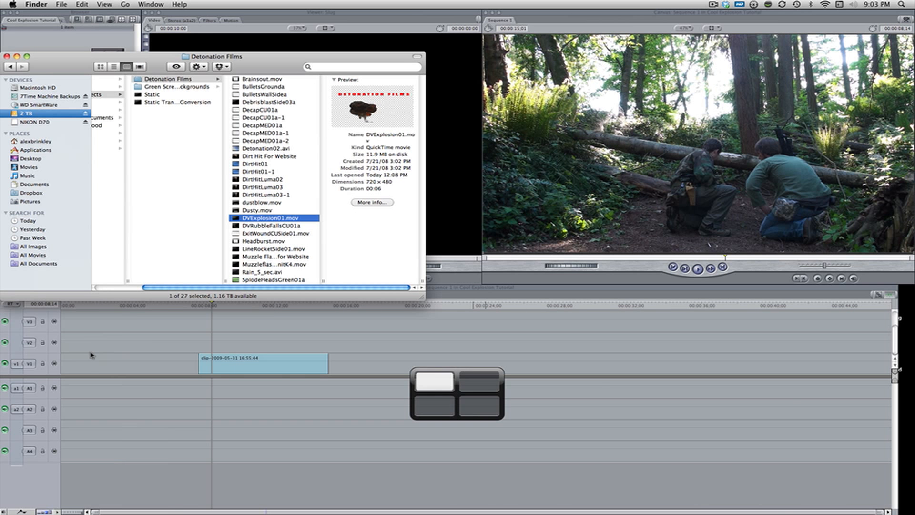
pyautogui.moveTo(249, 220); pyautogui.dragTo(578, 335)
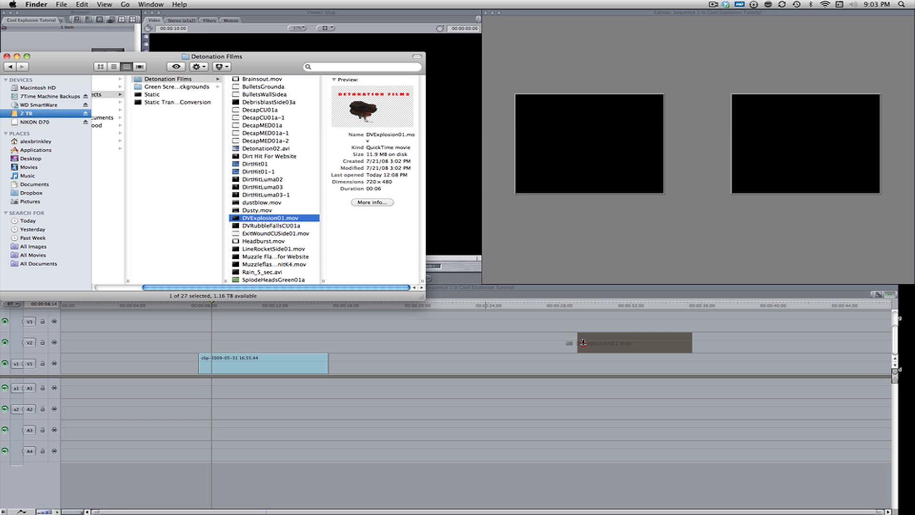
pyautogui.click(6, 56)
# Cut the explosion clip at 00:00:29;15, just before the blast begins, and delete the opening title section
pyautogui.click(587, 305)
pyautogui.click(587, 305)
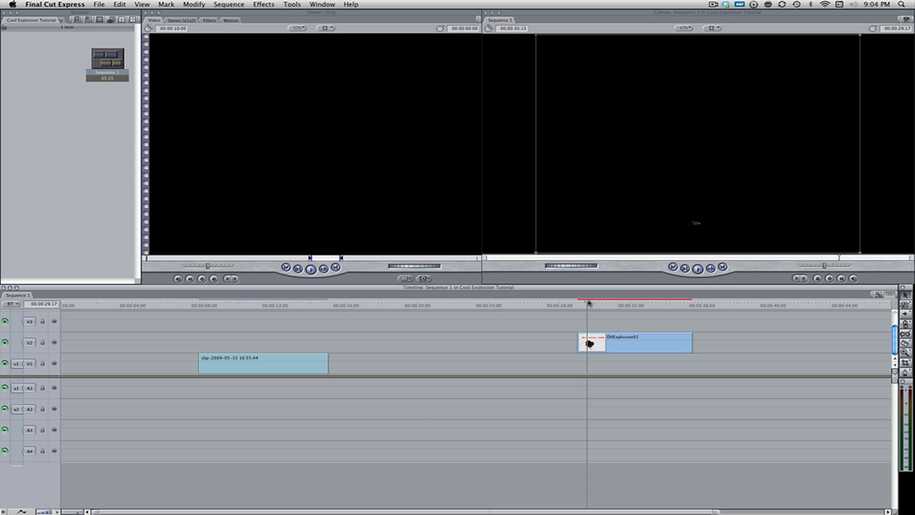
pyautogui.press('Left')
pyautogui.press('Left')
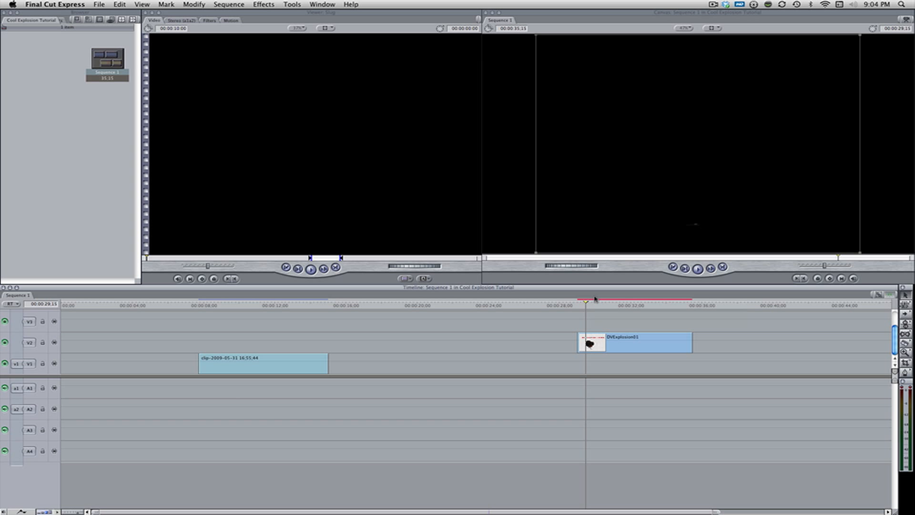
pyautogui.press('b')
pyautogui.click(585, 343)
pyautogui.press('a')
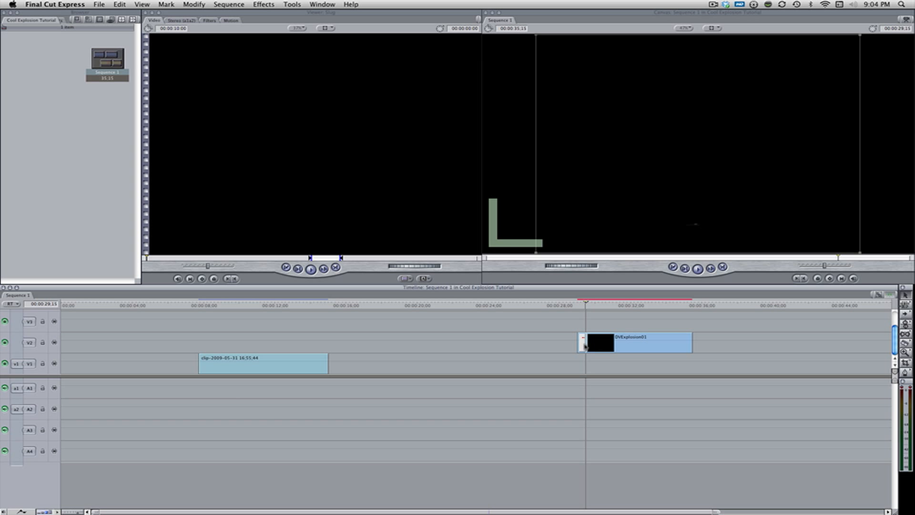
pyautogui.click(583, 343)
pyautogui.press('Delete')
# Move the trimmed explosion clip to track V3, aligned with the start of the forest clip
pyautogui.moveTo(649, 345); pyautogui.dragTo(271, 323)
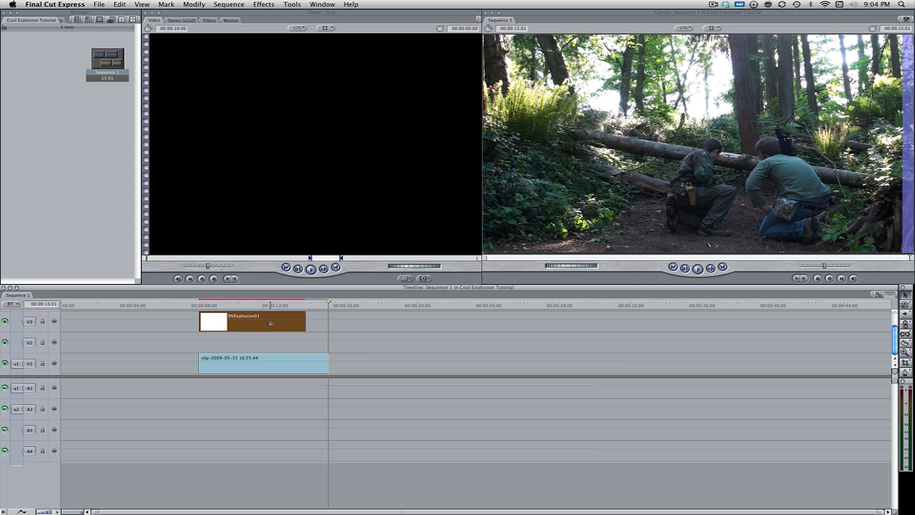
pyautogui.click(360, 339)
pyautogui.moveTo(286, 368); pyautogui.dragTo(448, 353)
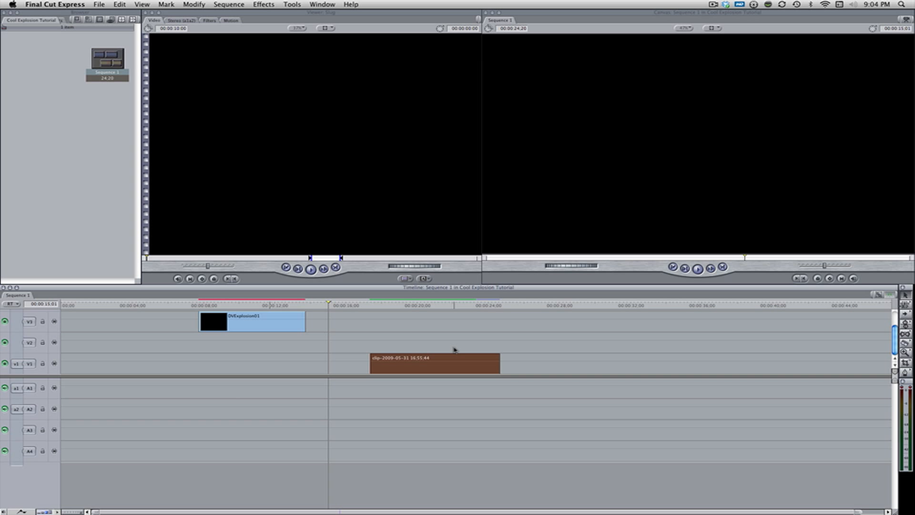
pyautogui.click(449, 306)
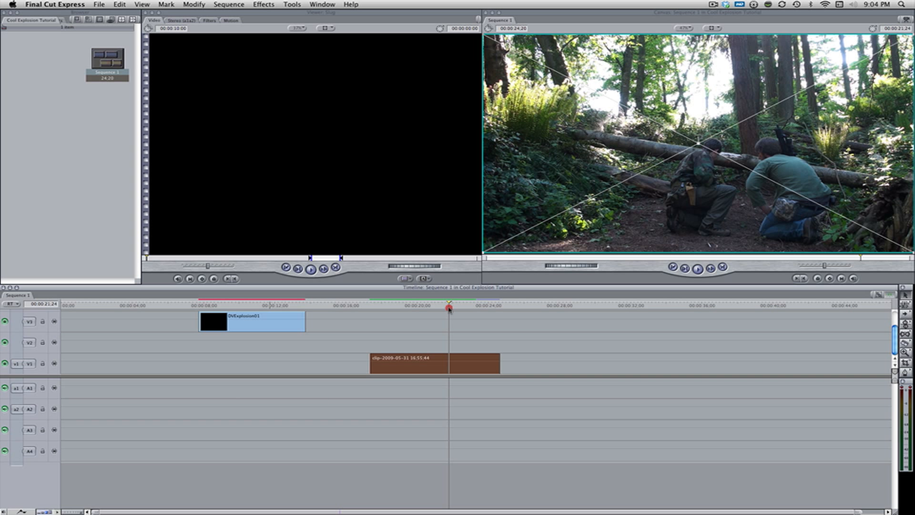
pyautogui.moveTo(448, 308); pyautogui.dragTo(439, 306)
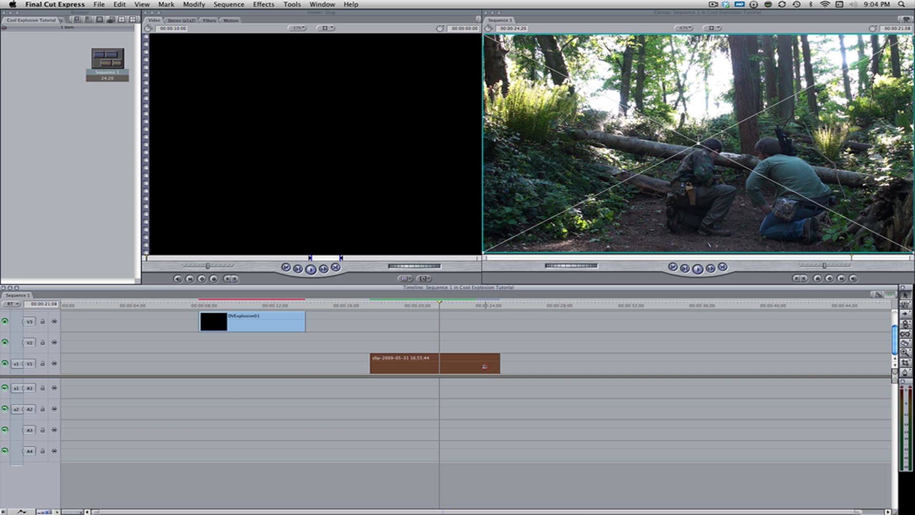
pyautogui.moveTo(485, 366); pyautogui.dragTo(307, 369)
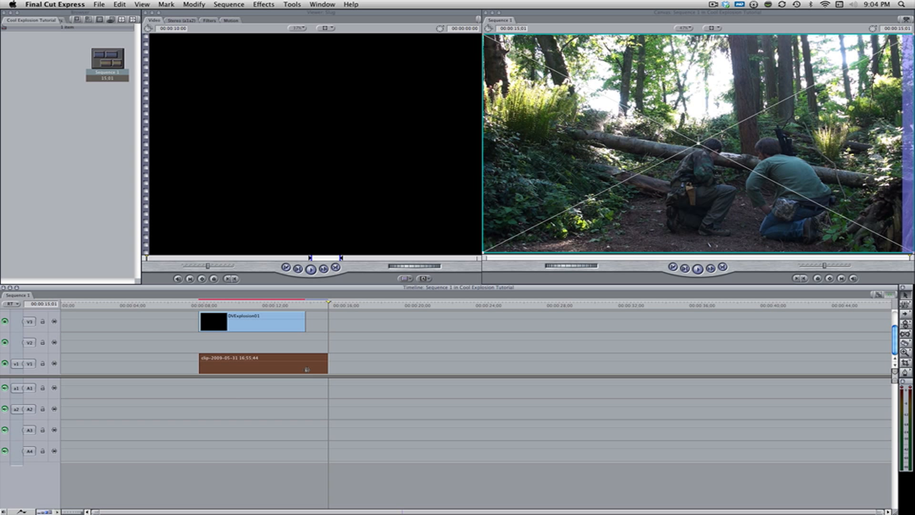
# Paste a copy of the forest clip and place it on track V2 directly above the original
pyautogui.click(394, 308)
pyautogui.press('super+v')
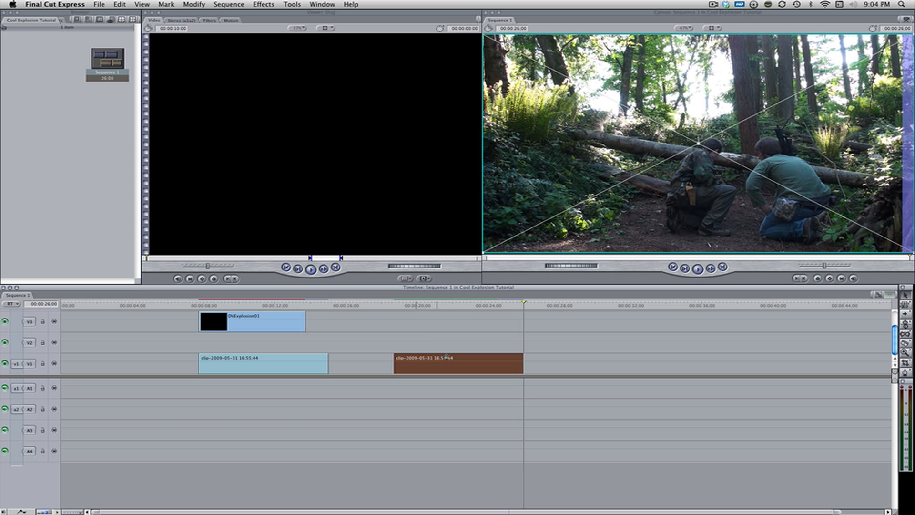
pyautogui.moveTo(448, 358); pyautogui.dragTo(265, 350)
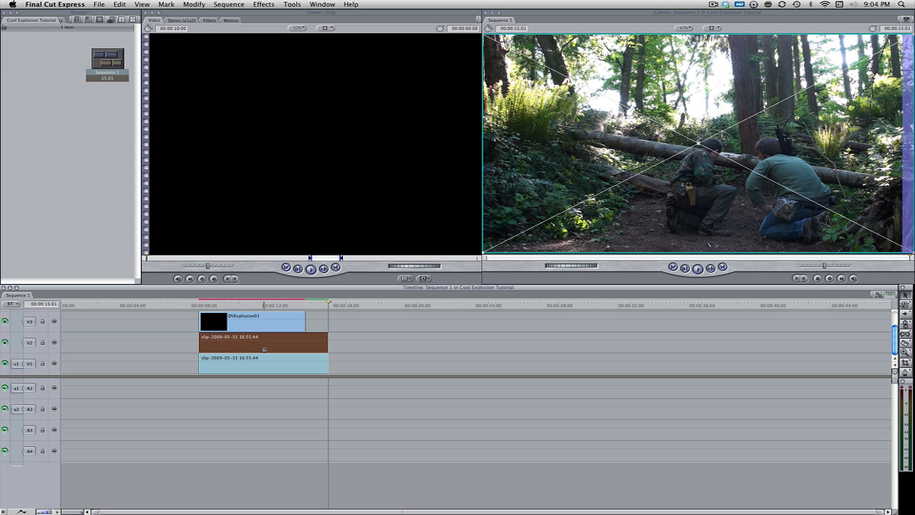
# Cut both forest clips at the end of the explosion clip and delete the leftover pieces
pyautogui.press('b')
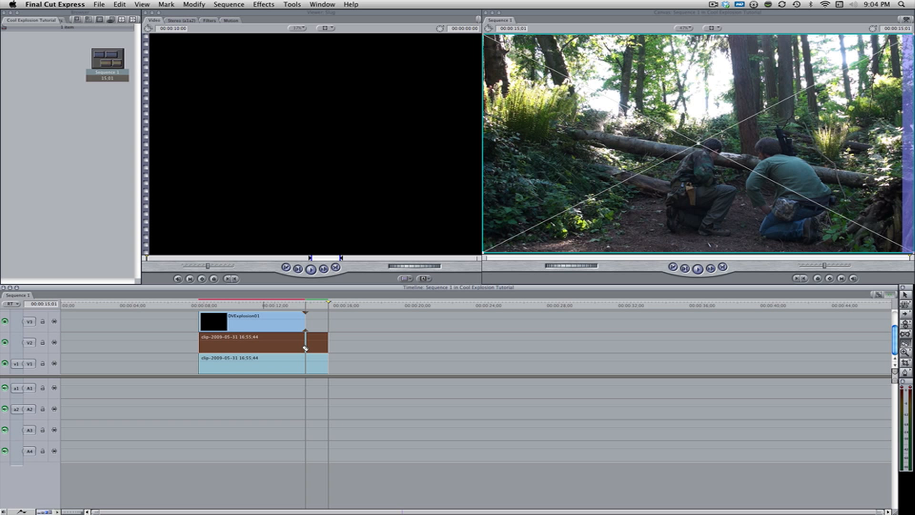
pyautogui.click(306, 344)
pyautogui.click(307, 362)
pyautogui.press('a')
pyautogui.moveTo(317, 409); pyautogui.dragTo(324, 339)
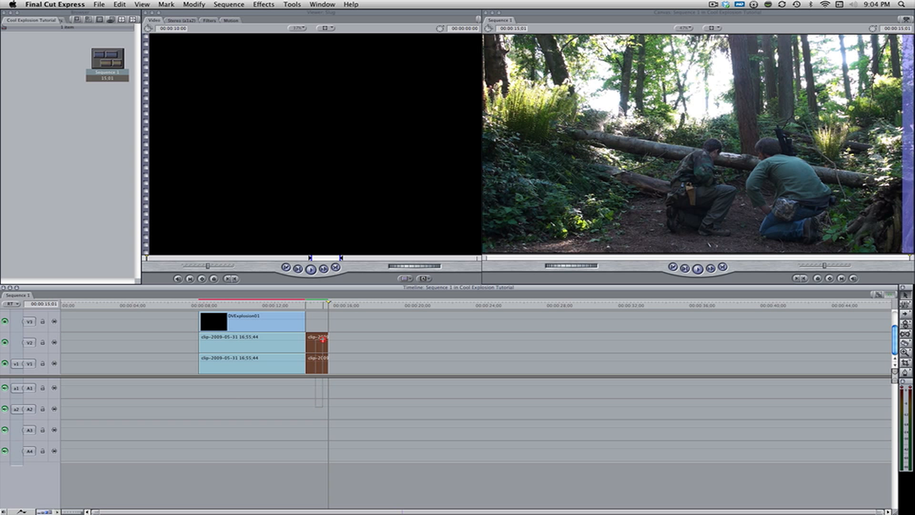
pyautogui.press('Delete')
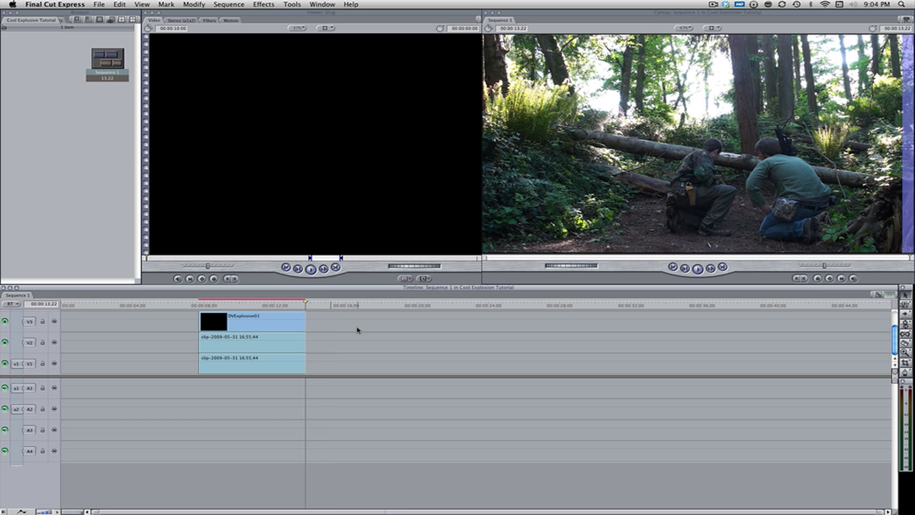
# Move the explosion in the canvas so the early fireball sits just above the fallen log behind the two men
pyautogui.click(249, 306)
pyautogui.click(248, 320)
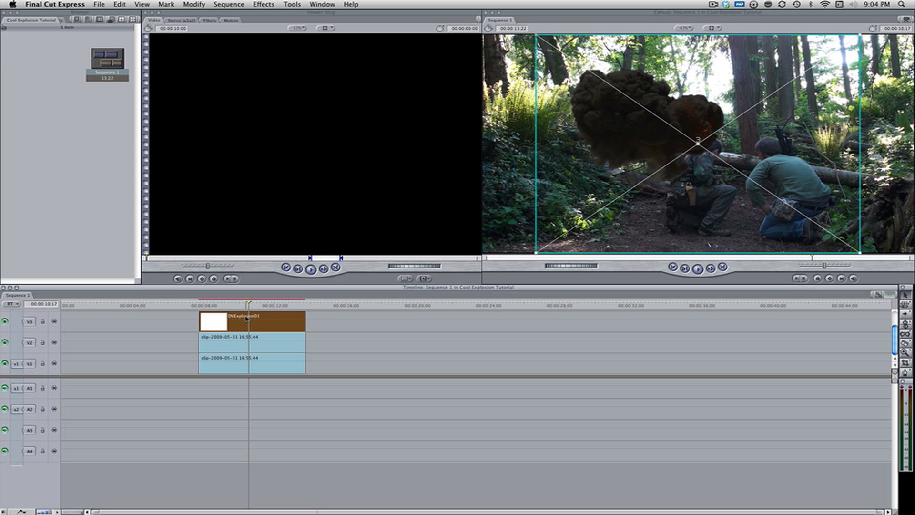
pyautogui.click(211, 308)
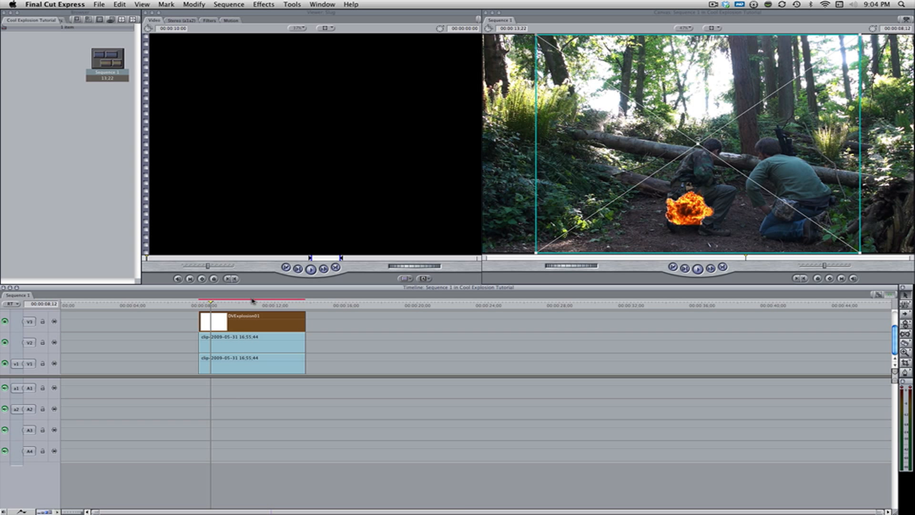
pyautogui.moveTo(698, 215); pyautogui.dragTo(673, 131)
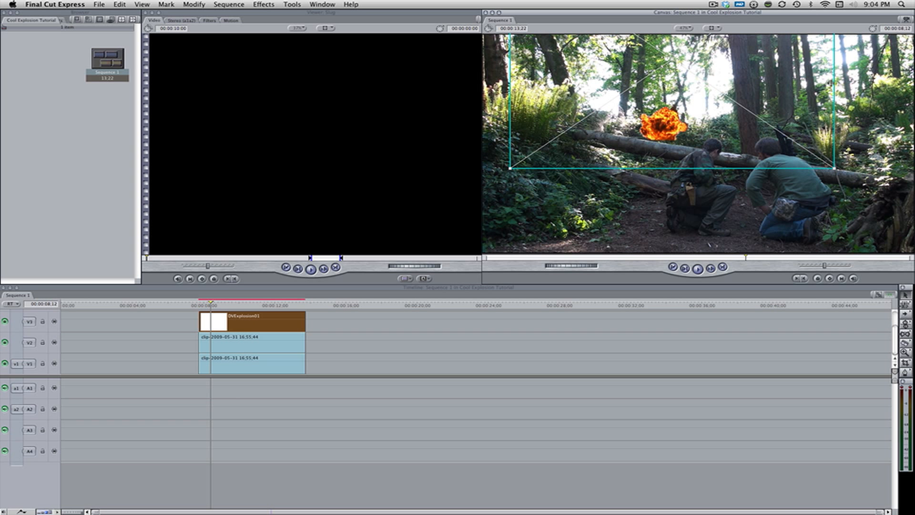
# Rotate the explosion slightly clockwise to match the slope of the fallen log and fine-tune its position
pyautogui.moveTo(834, 85); pyautogui.dragTo(837, 123)
pyautogui.moveTo(690, 119); pyautogui.dragTo(694, 122)
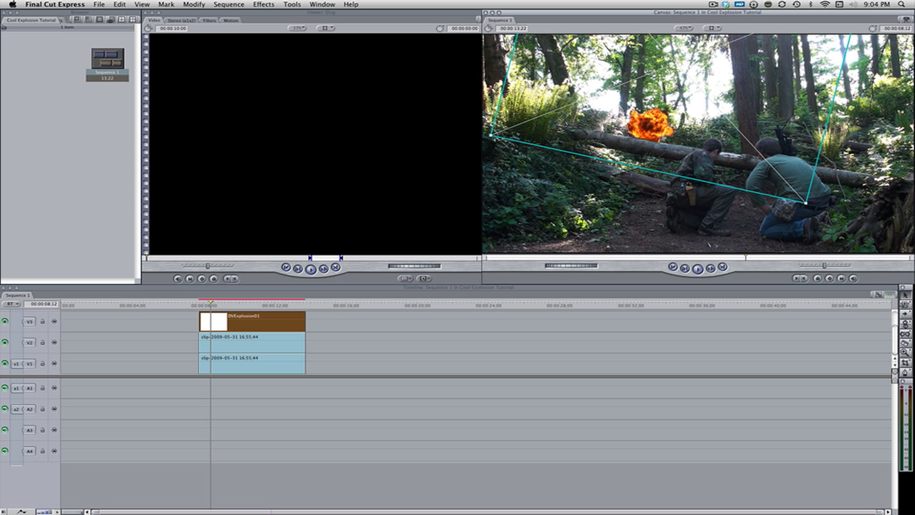
pyautogui.moveTo(829, 117); pyautogui.dragTo(831, 114)
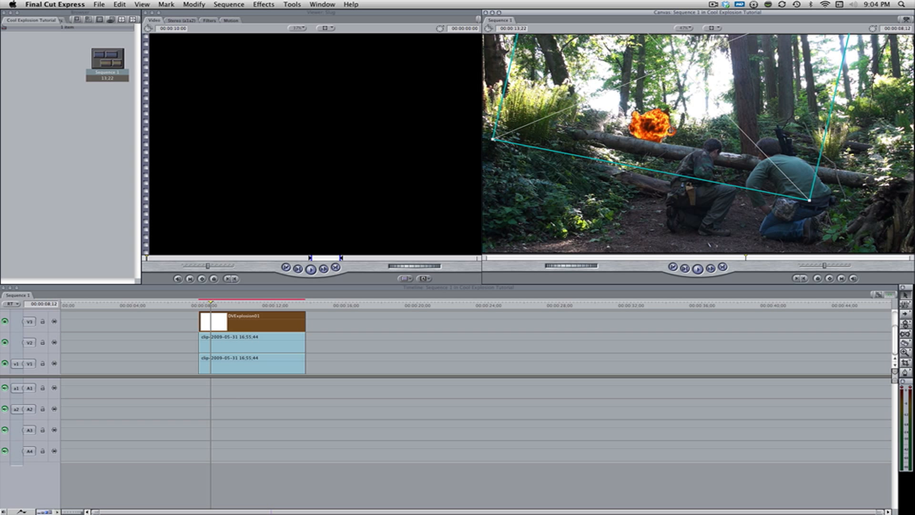
pyautogui.moveTo(669, 128); pyautogui.dragTo(669, 125)
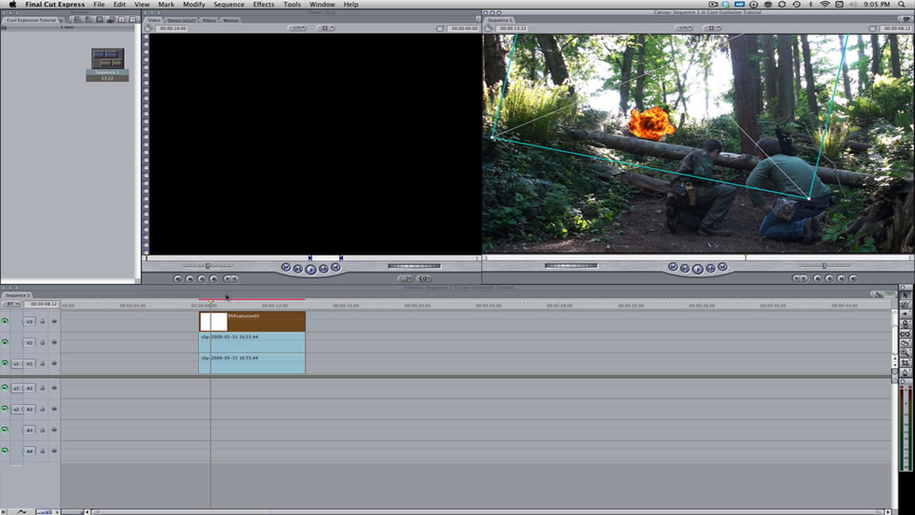
# Advance frame by frame through the explosion to 00:00:09;29 and examine how it rises above the log
pyautogui.press('Right')
pyautogui.press('Right')
pyautogui.press('Right')
pyautogui.press('Right')
pyautogui.press('Right')
pyautogui.press('Right')
pyautogui.press('Right')
pyautogui.press('Right')
pyautogui.press('Right')
pyautogui.press('Right')
pyautogui.press('Right')
pyautogui.press('Right')
pyautogui.press('Right')
pyautogui.press('Right')
pyautogui.press('Right')
pyautogui.press('Right')
pyautogui.press('Right')
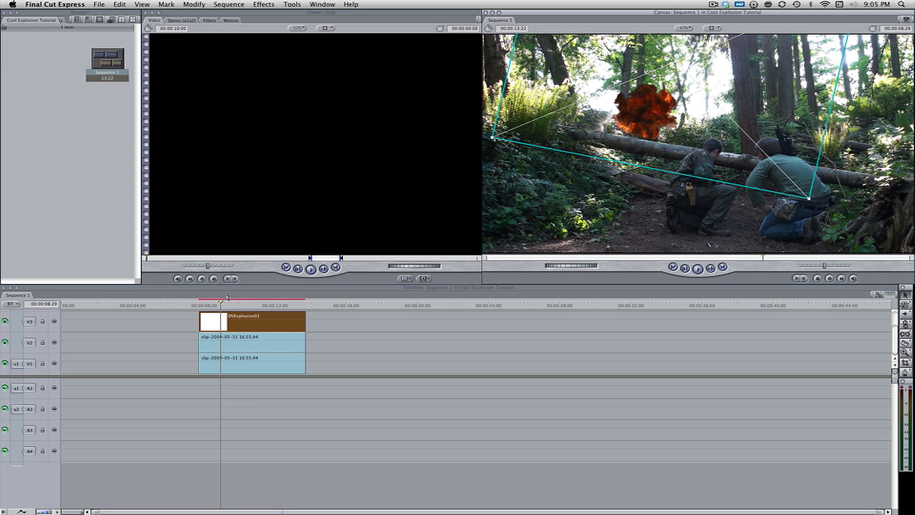
pyautogui.press('Right')
pyautogui.press('Right')
pyautogui.press('Right')
pyautogui.press('Right')
pyautogui.press('Right')
pyautogui.press('Right')
pyautogui.press('Right')
pyautogui.press('Right')
pyautogui.press('Right')
pyautogui.press('Right')
pyautogui.press('Right')
pyautogui.press('Right')
pyautogui.press('Right')
pyautogui.press('Right')
pyautogui.press('Right')
pyautogui.press('Right')
pyautogui.press('Right')
pyautogui.press('Right')
pyautogui.press('Right')
pyautogui.press('Right')
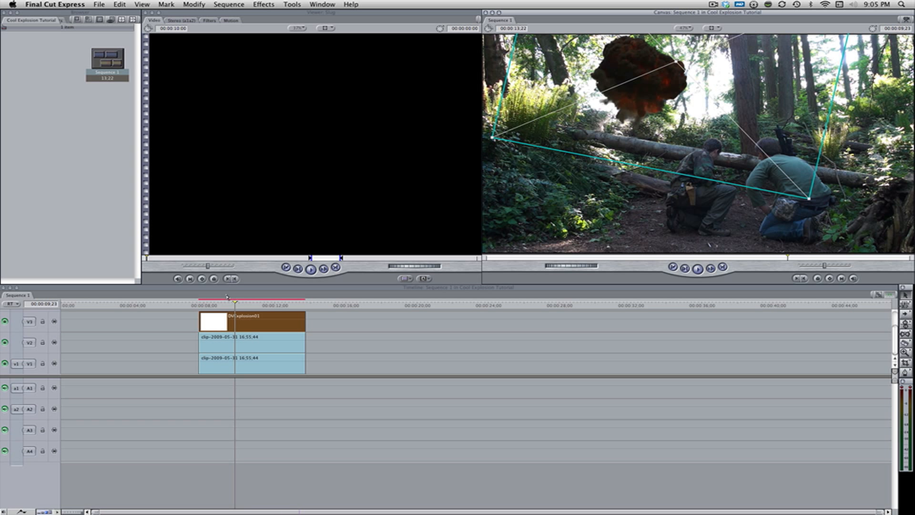
pyautogui.press('Right')
pyautogui.press('Right')
pyautogui.press('Right')
pyautogui.press('Right')
pyautogui.press('Right')
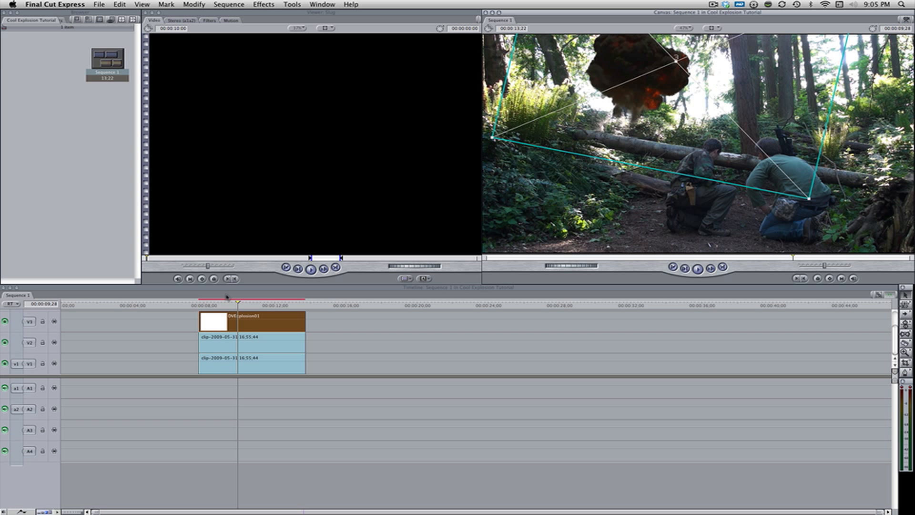
pyautogui.press('Right')
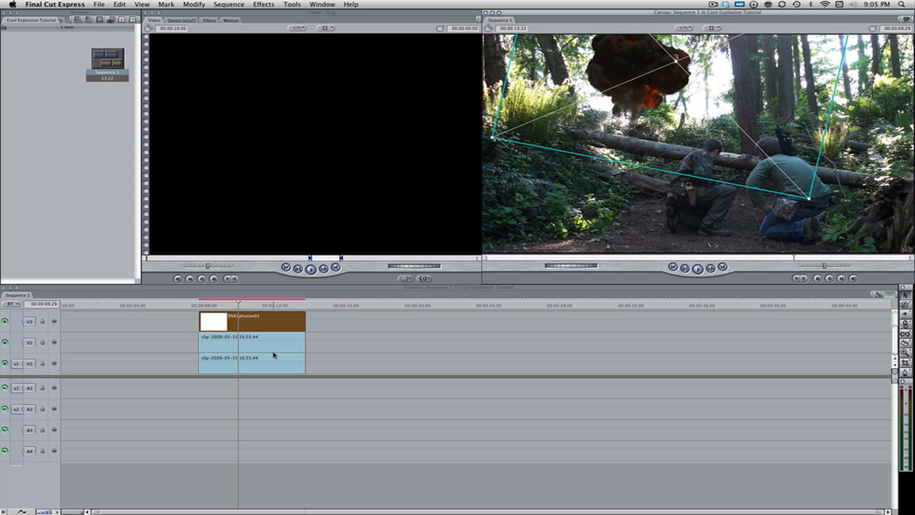
# Apply the Color Corrector filter to the upper forest clip on V2 and open its visual color wheels
pyautogui.click(363, 349)
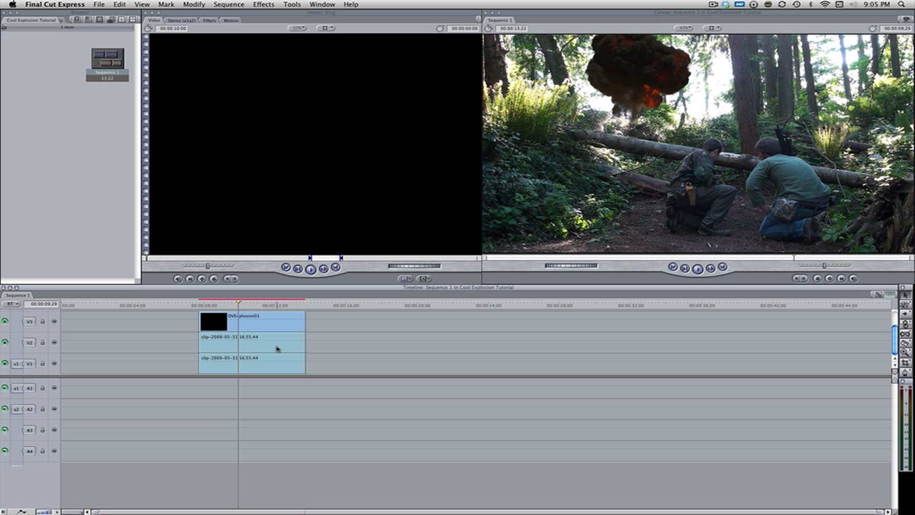
pyautogui.doubleClick(277, 348)
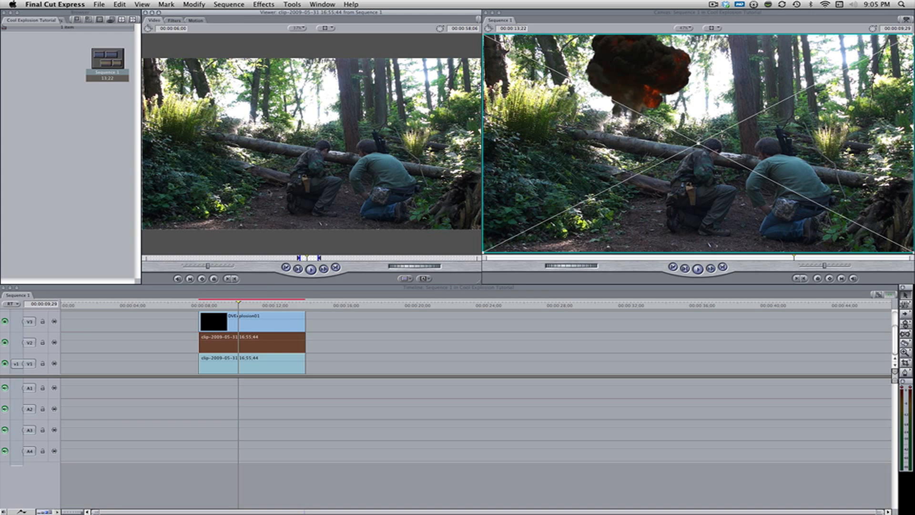
pyautogui.click(263, 4)
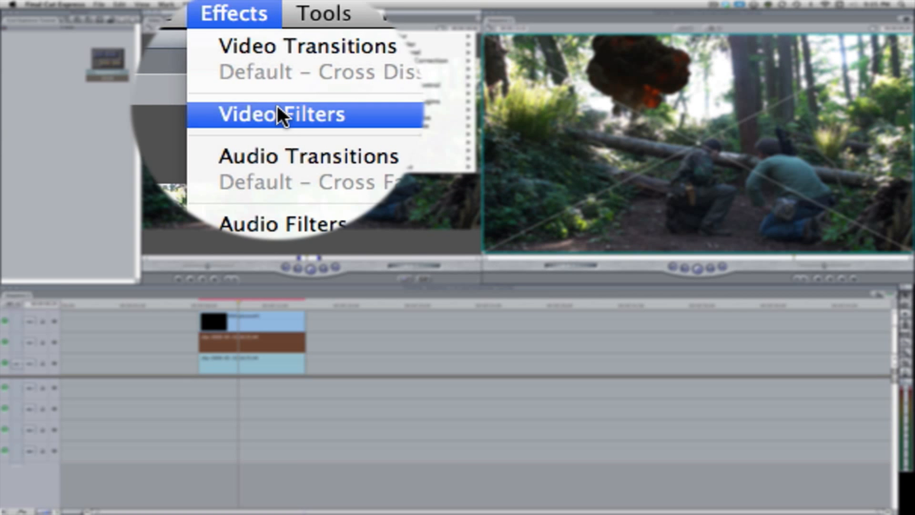
pyautogui.moveTo(276, 105)
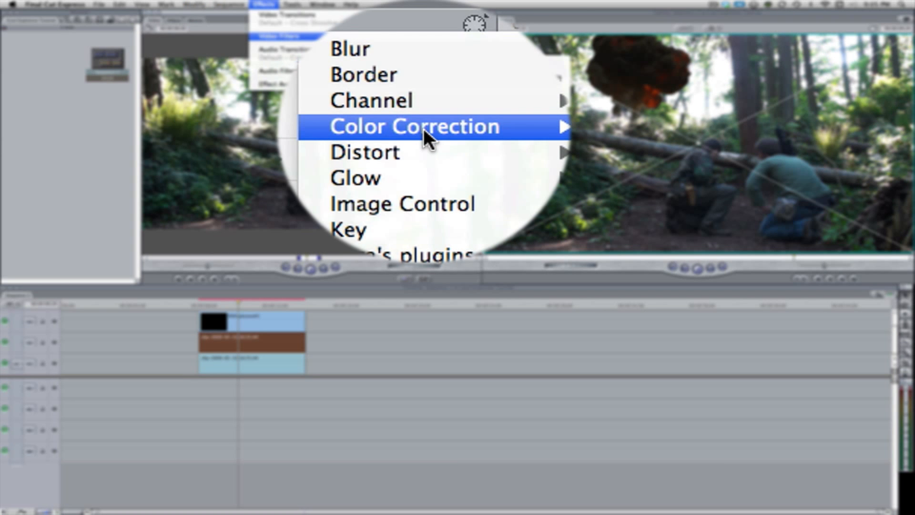
pyautogui.moveTo(423, 128)
pyautogui.click(514, 129)
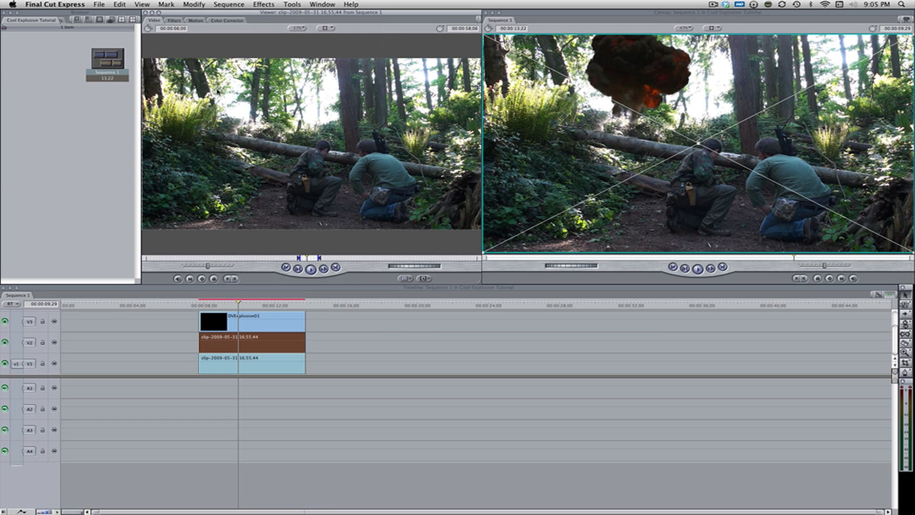
pyautogui.click(243, 20)
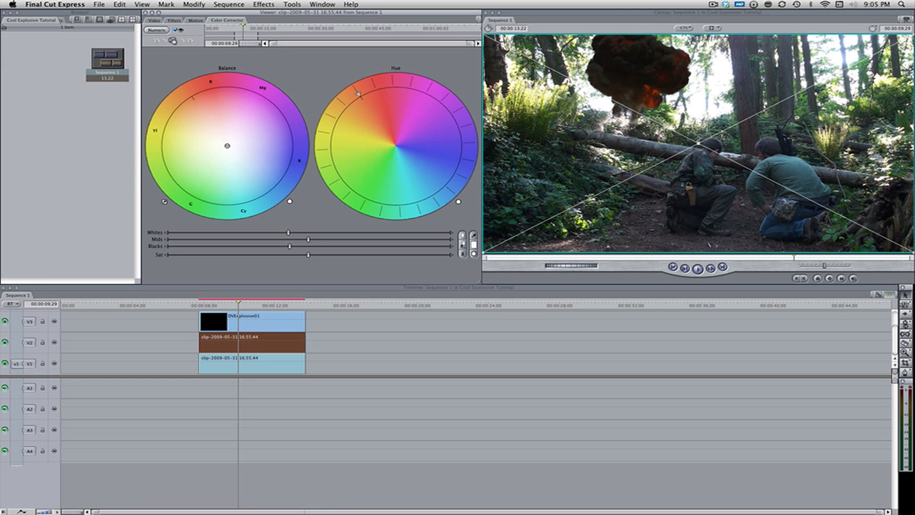
# Push the forest clip's balance strongly toward red-orange, raise the saturation to 107 and shift the hue slightly to a phase of 4.66
pyautogui.moveTo(228, 145); pyautogui.dragTo(219, 127)
pyautogui.moveTo(219, 127)
pyautogui.mouseDown()
pyautogui.moveTo(213, 111)
pyautogui.moveTo(215, 117)
pyautogui.mouseUp()
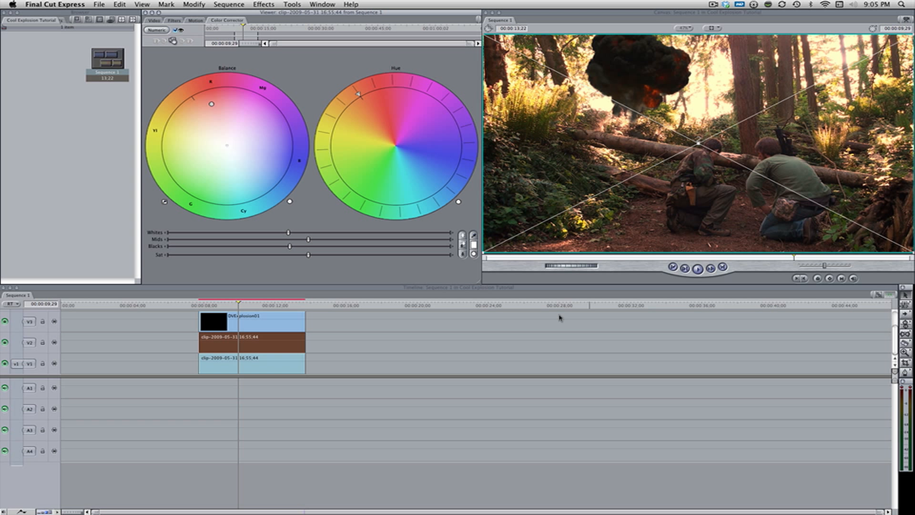
pyautogui.moveTo(211, 104); pyautogui.dragTo(210, 98)
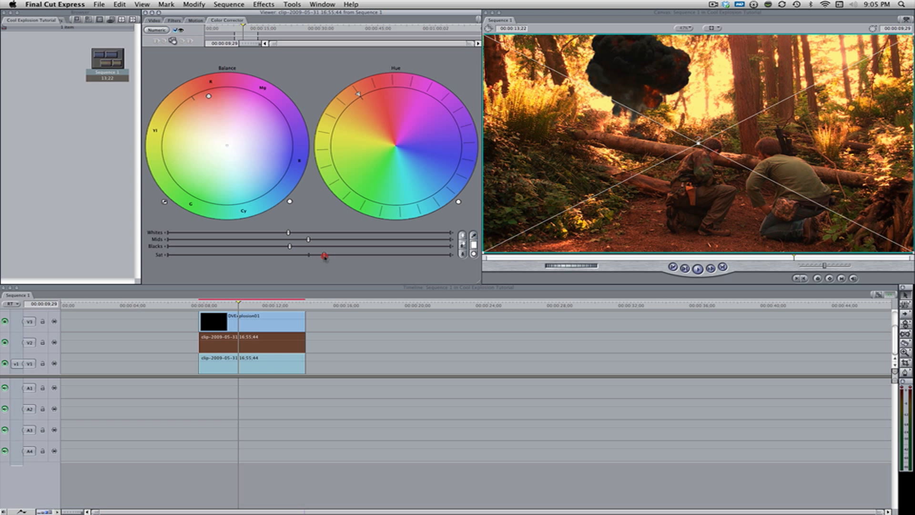
pyautogui.moveTo(325, 258)
pyautogui.mouseDown()
pyautogui.moveTo(294, 256)
pyautogui.moveTo(321, 259)
pyautogui.mouseUp()
pyautogui.moveTo(333, 98)
pyautogui.mouseDown()
pyautogui.moveTo(349, 85)
pyautogui.moveTo(337, 93)
pyautogui.mouseUp()
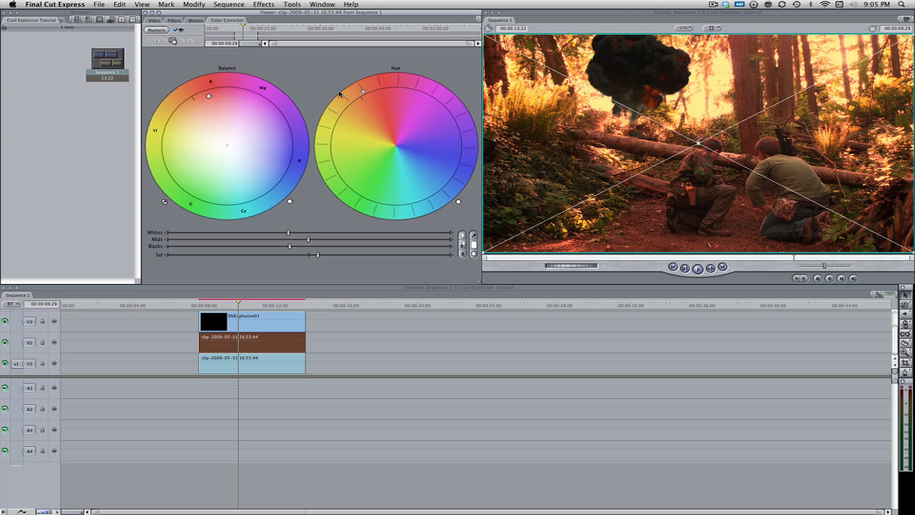
# Add an eight-point garbage matte filter to the color-corrected forest clip on V2
pyautogui.doubleClick(280, 348)
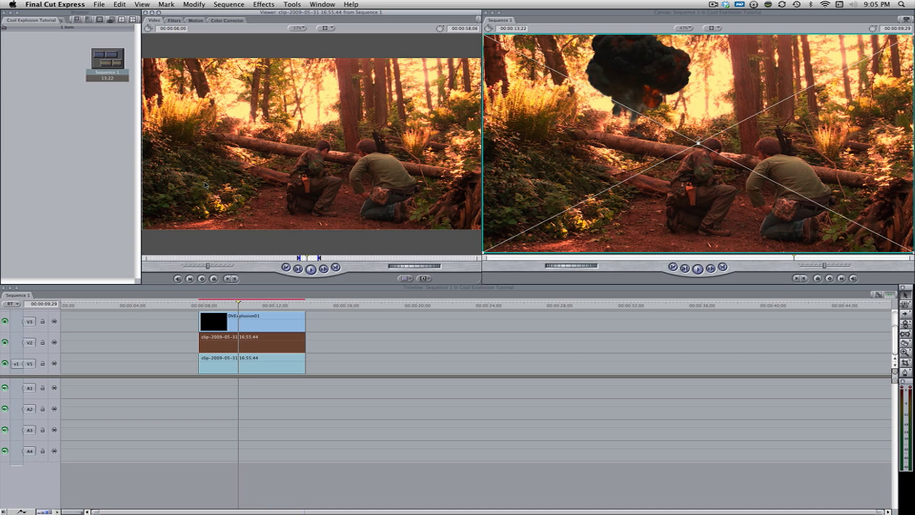
pyautogui.click(236, 5)
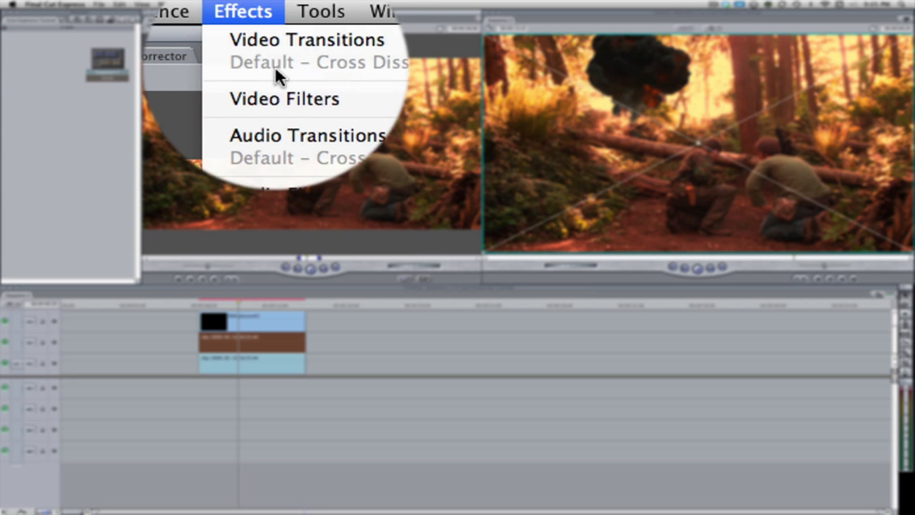
pyautogui.moveTo(279, 35)
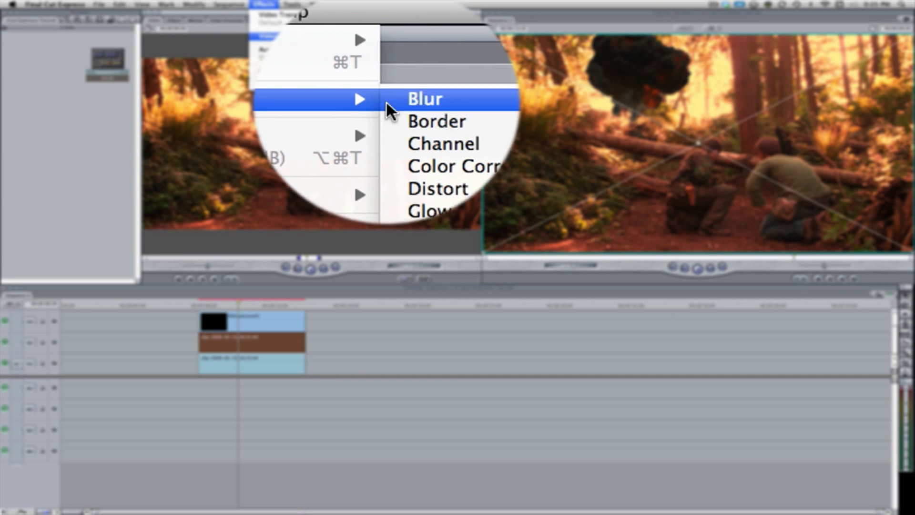
pyautogui.moveTo(433, 115)
pyautogui.click(488, 116)
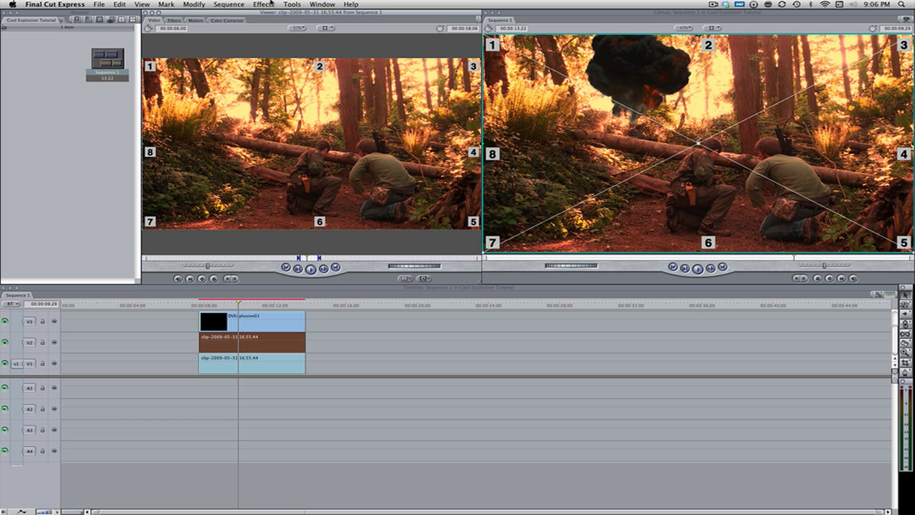
# Place the matte's eight points in a rough ring around the explosion, with the lower points just below the fallen log
pyautogui.click(172, 21)
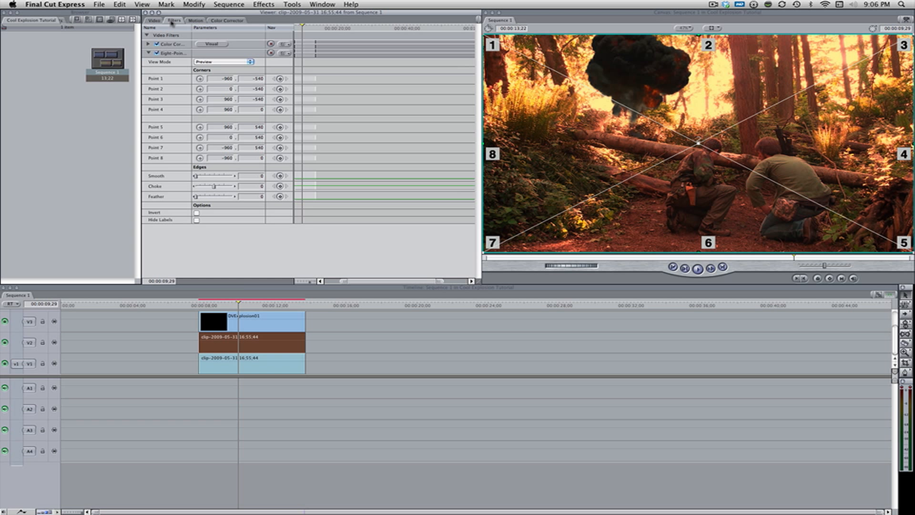
pyautogui.click(199, 79)
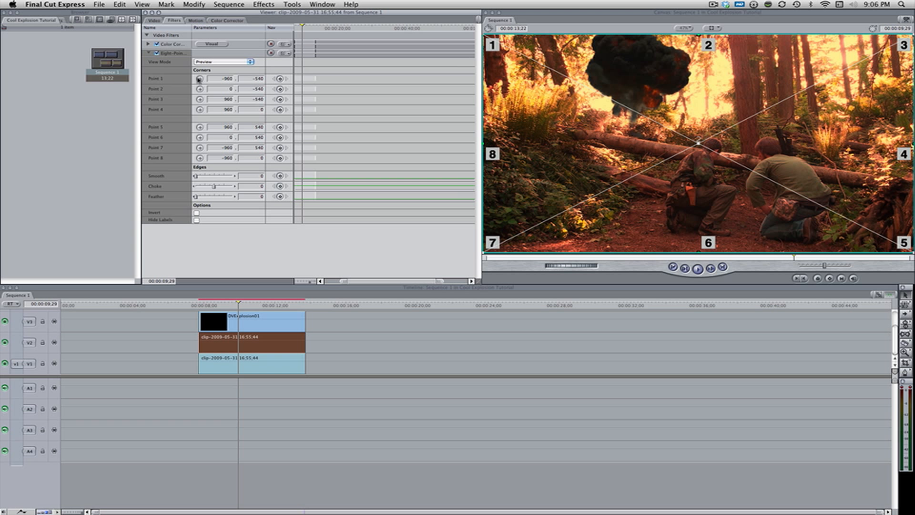
pyautogui.click(563, 34)
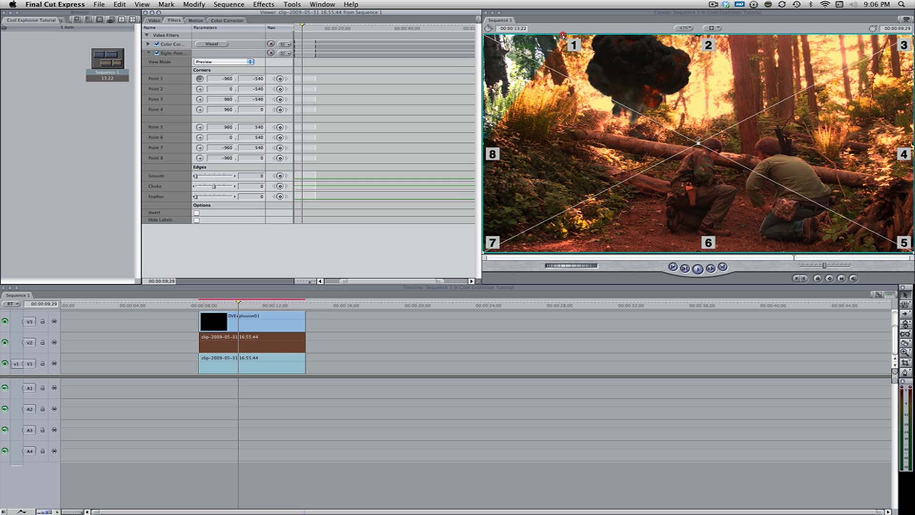
pyautogui.click(200, 158)
pyautogui.click(544, 124)
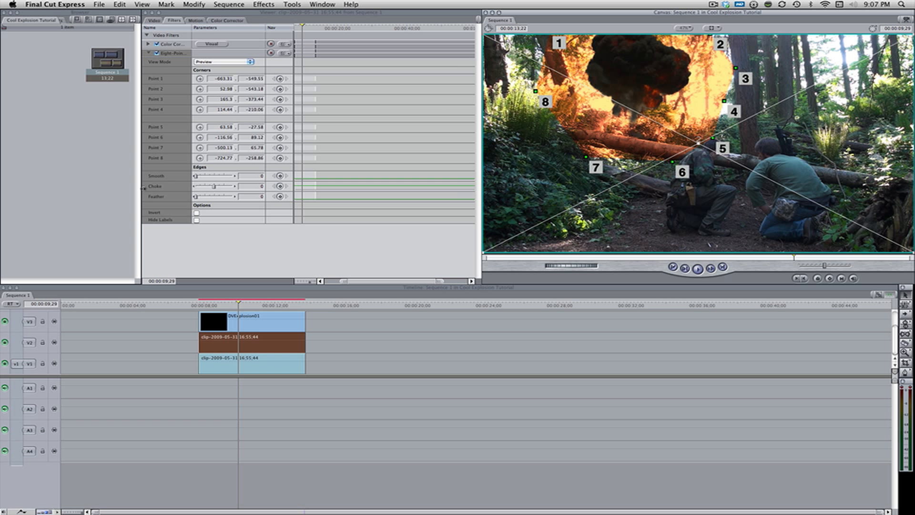
# Soften the garbage matte's edges with a feather of 58 and a smooth of 12
pyautogui.click(273, 233)
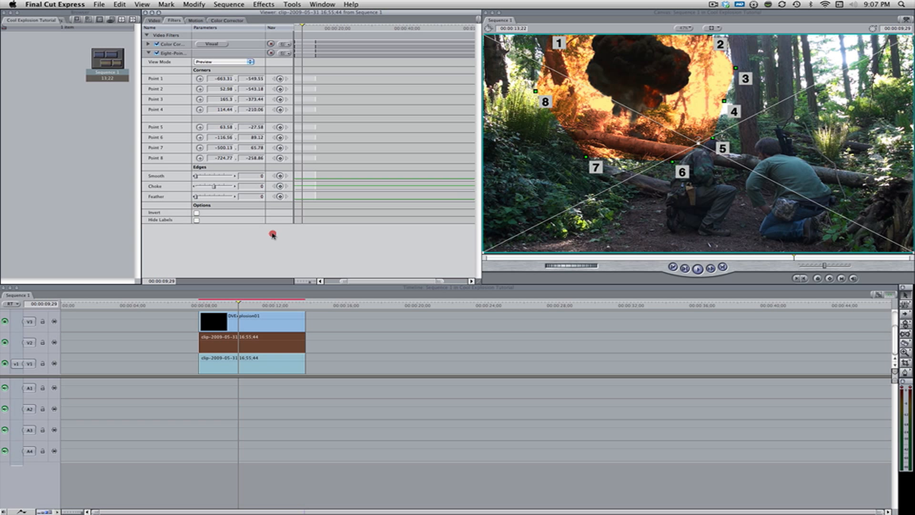
pyautogui.click(169, 51)
pyautogui.click(253, 234)
pyautogui.click(211, 198)
pyautogui.moveTo(210, 199); pyautogui.dragTo(218, 197)
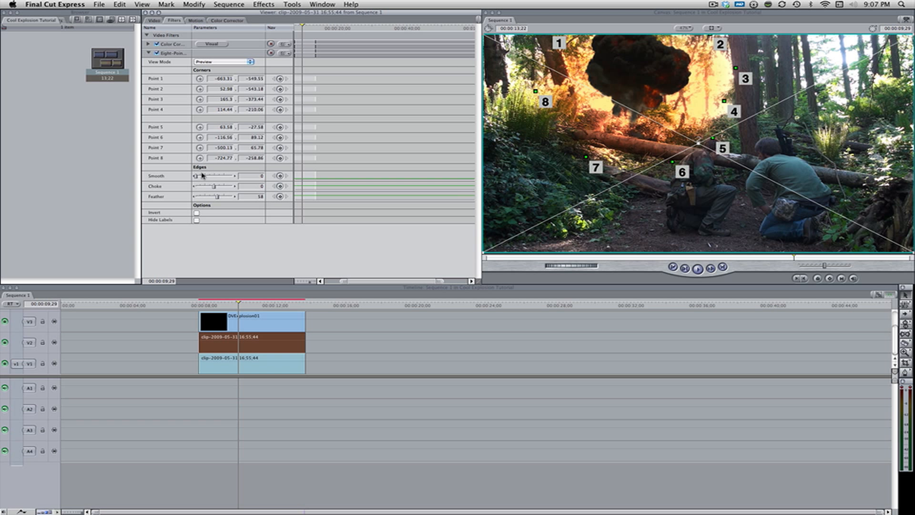
pyautogui.moveTo(200, 177); pyautogui.dragTo(201, 177)
# Add the Earthquake distort filter to the matted forest clip on V2 and show its parameters with the matte settings collapsed
pyautogui.doubleClick(254, 342)
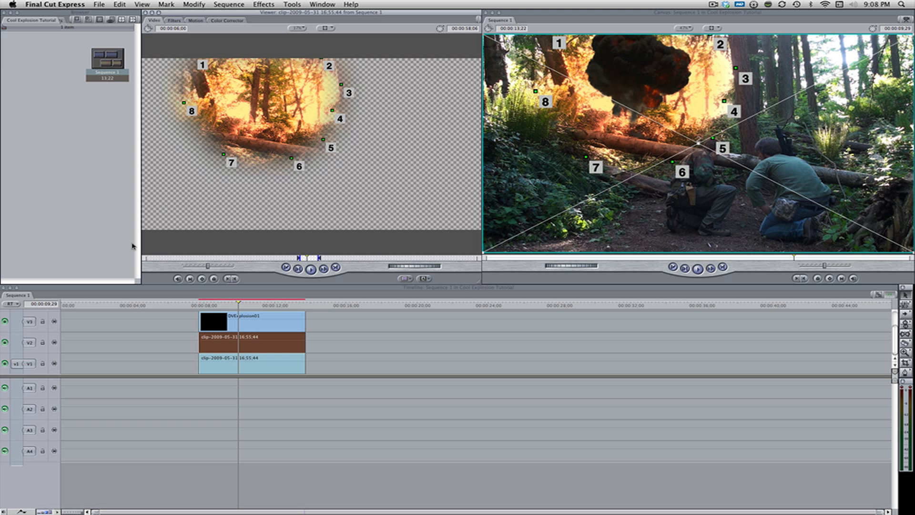
pyautogui.click(264, 5)
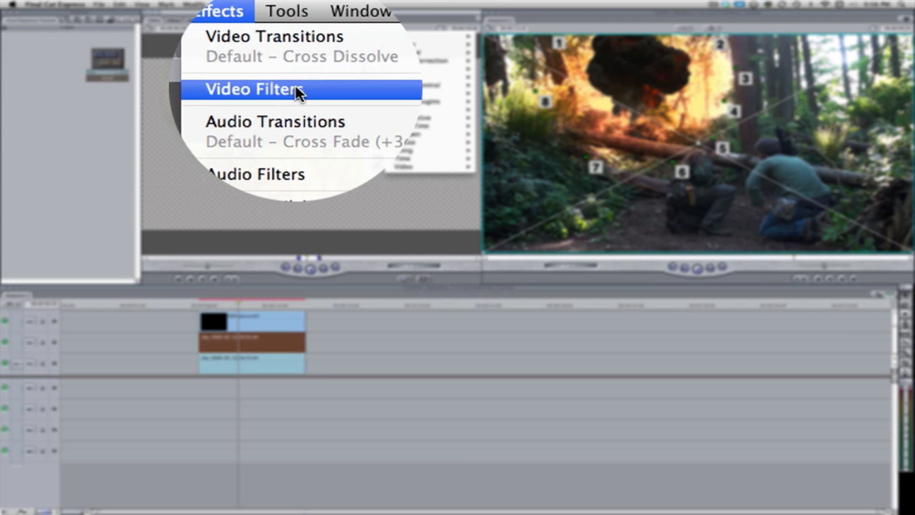
pyautogui.moveTo(276, 36)
pyautogui.moveTo(414, 114)
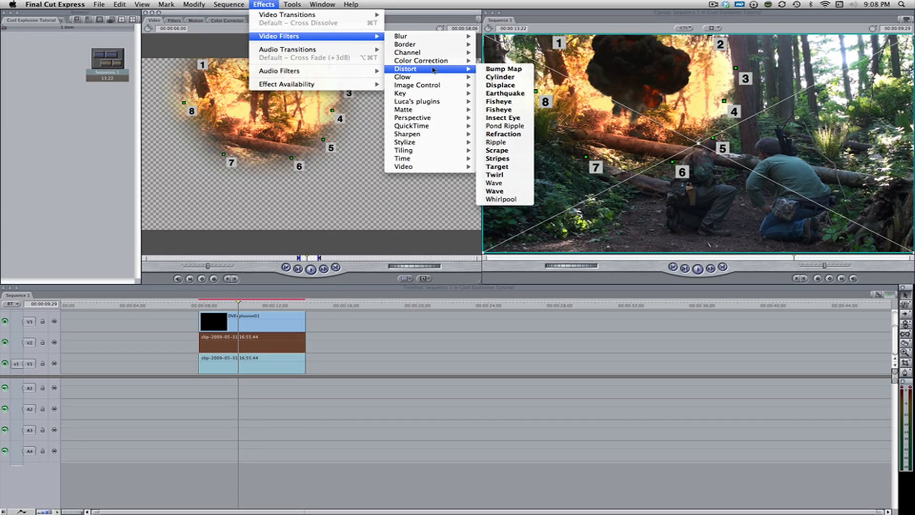
pyautogui.click(504, 94)
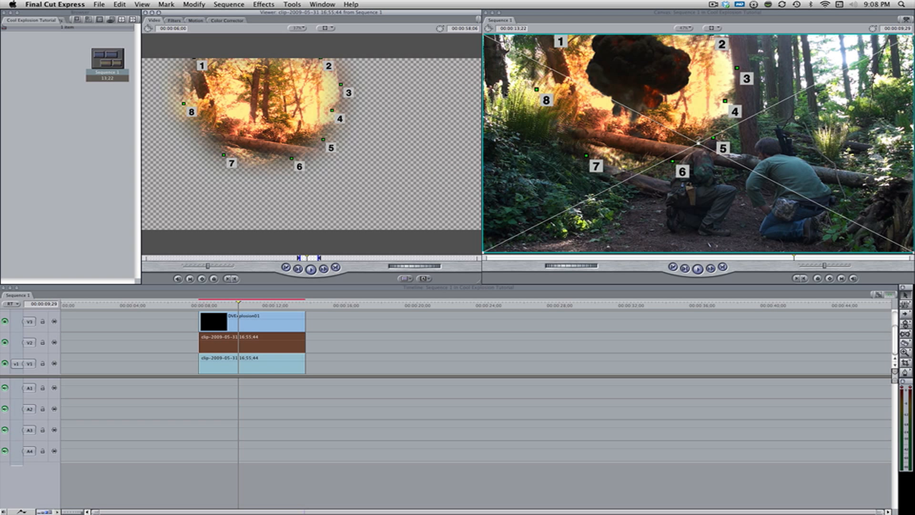
pyautogui.click(169, 21)
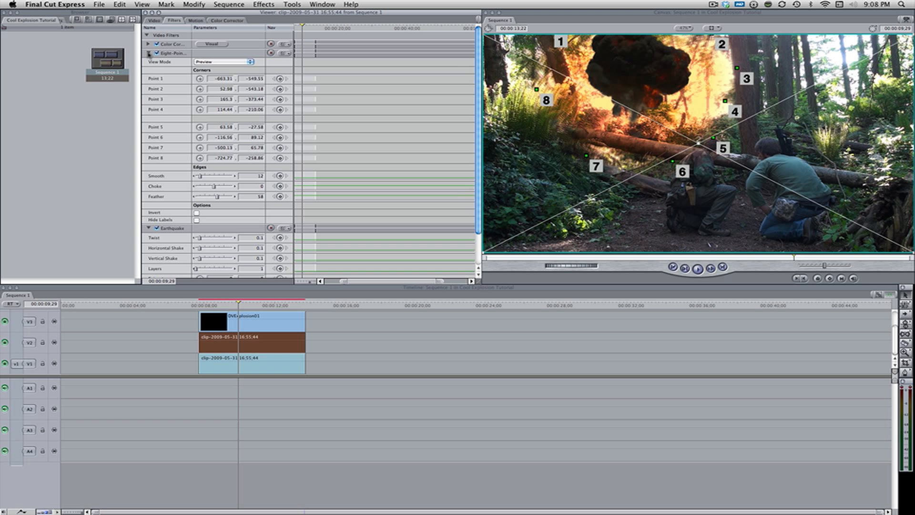
pyautogui.click(149, 53)
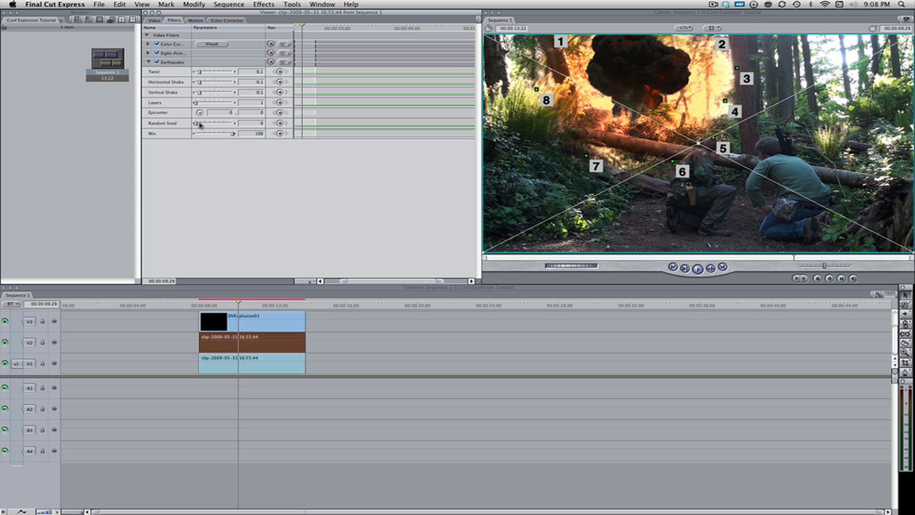
# Check the explosion frames from 00:00:09;00 to 00:00:09;14, then render the sequence and deselect the clip
pyautogui.click(221, 303)
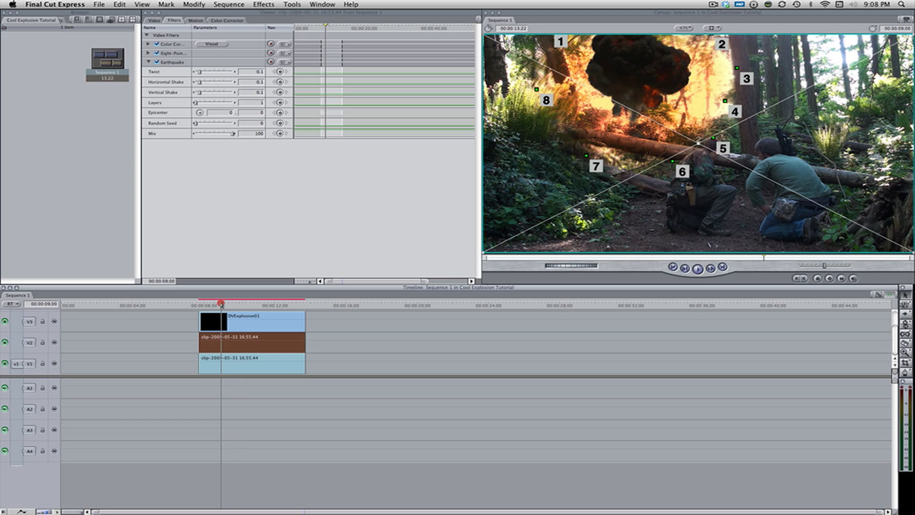
pyautogui.press('Left')
pyautogui.moveTo(220, 303); pyautogui.dragTo(229, 304)
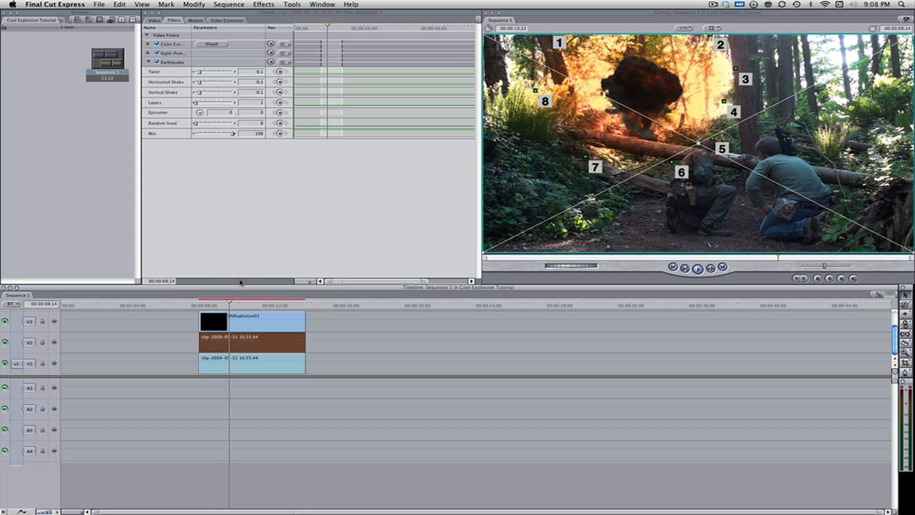
pyautogui.press('super+r')
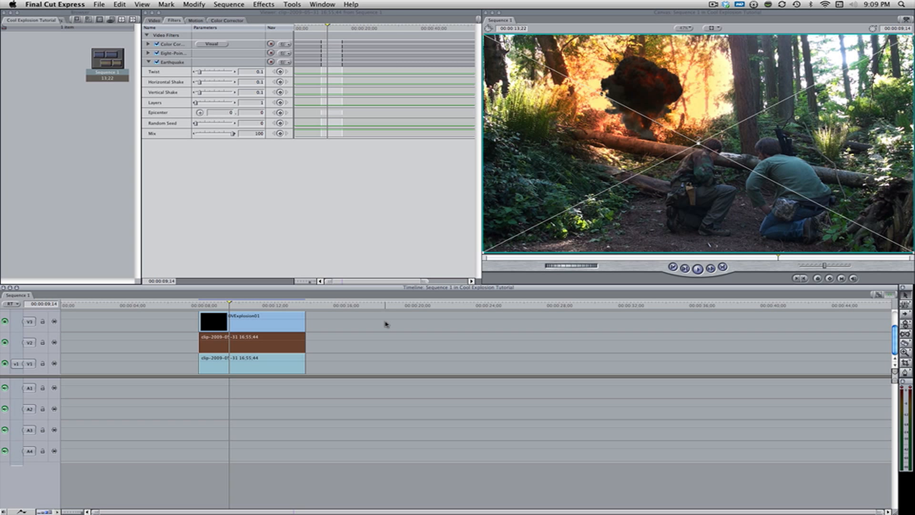
pyautogui.click(385, 323)
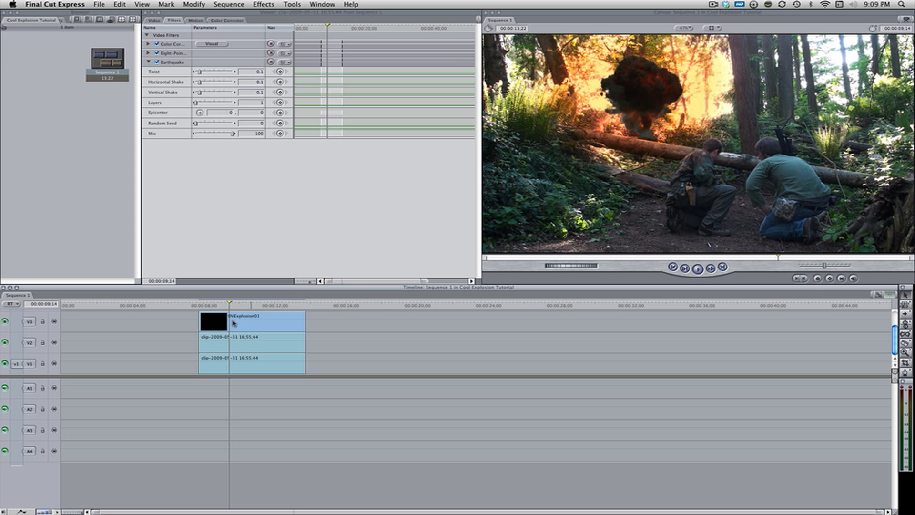
# Play the rendered sequence from just before the clips begin to review the orange glow behind the explosion
pyautogui.click(191, 307)
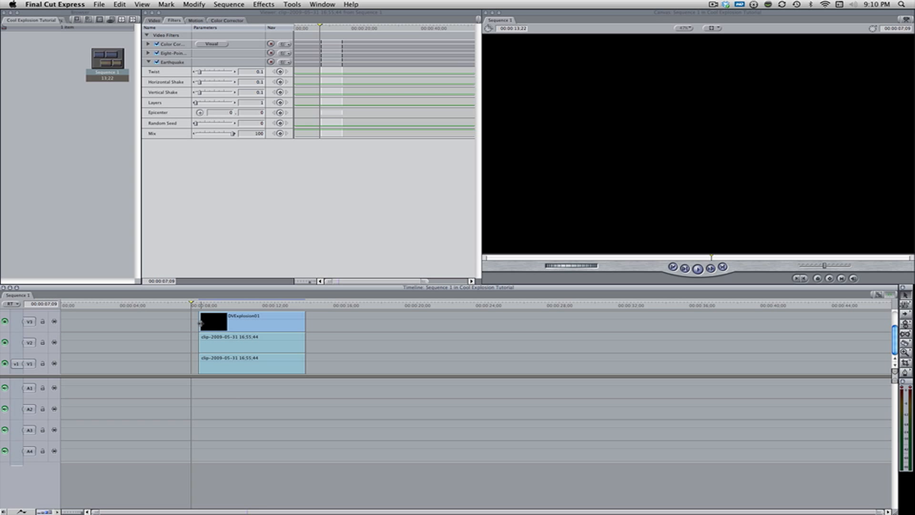
pyautogui.press('space')
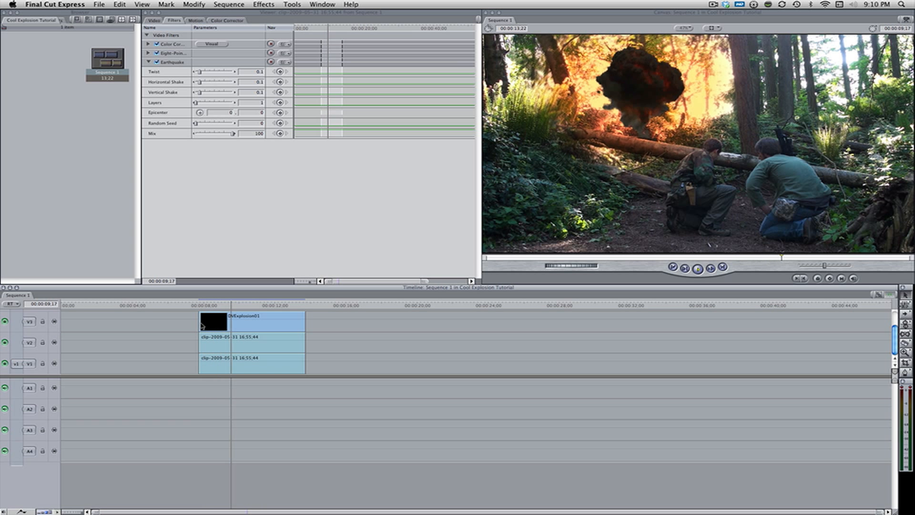
pyautogui.press('space')
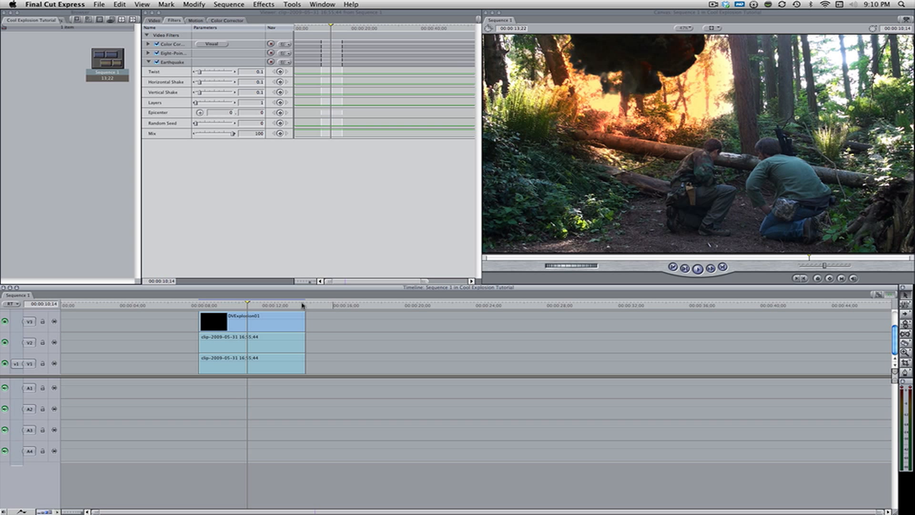
# Open the matted forest clip on V2 and show its color correction filter's parameters with the Earthquake settings collapsed
pyautogui.doubleClick(293, 341)
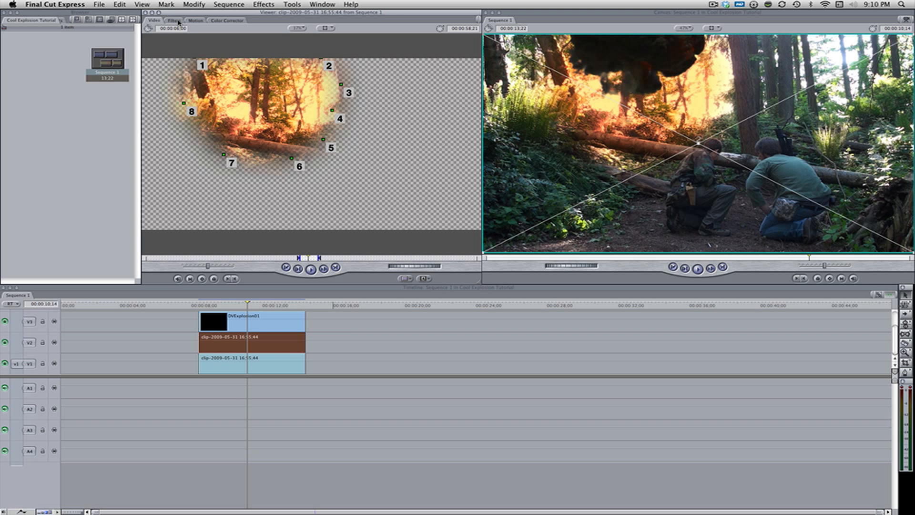
pyautogui.click(174, 21)
pyautogui.click(147, 63)
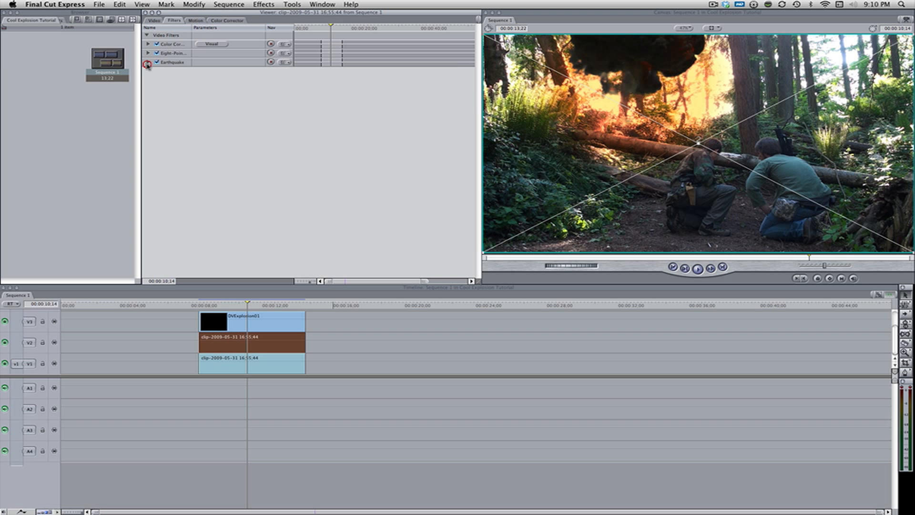
pyautogui.click(147, 44)
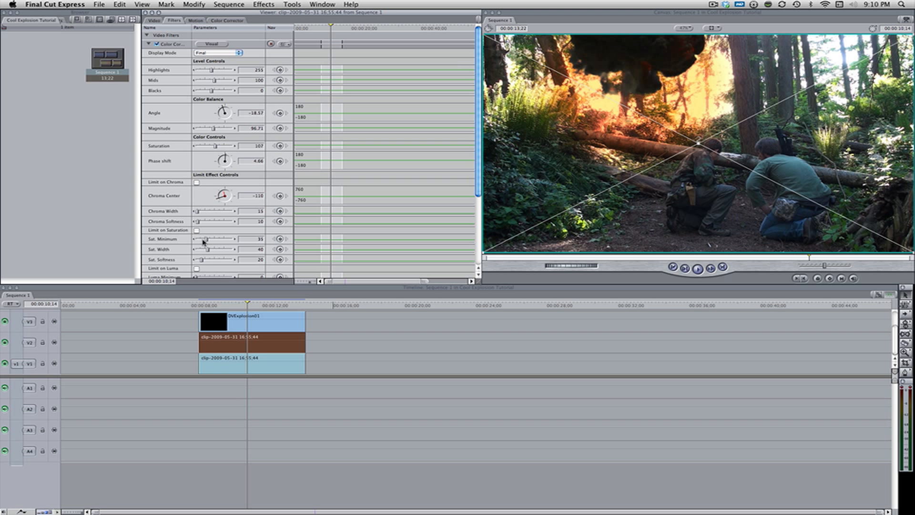
# Add a Magnitude keyframe to the V2 clip's color correction at the clip's first frame, 00:00:07;22
pyautogui.click(203, 306)
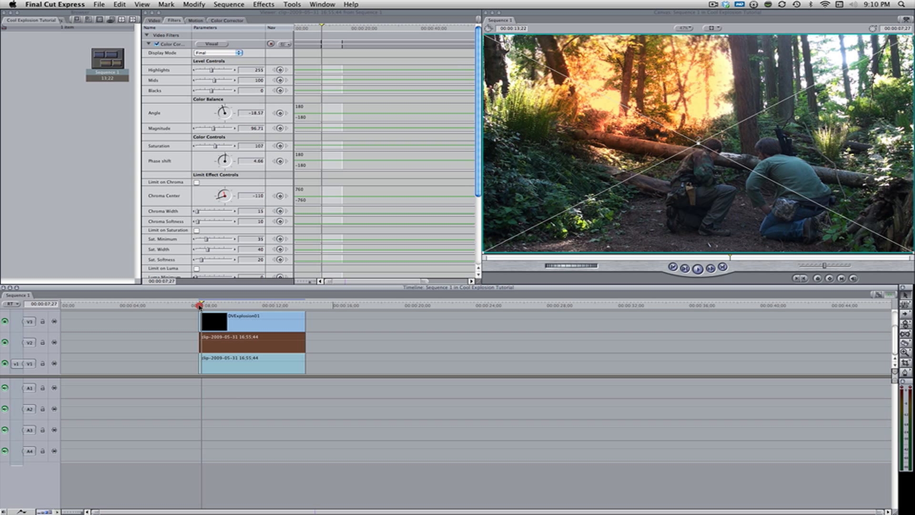
pyautogui.doubleClick(218, 339)
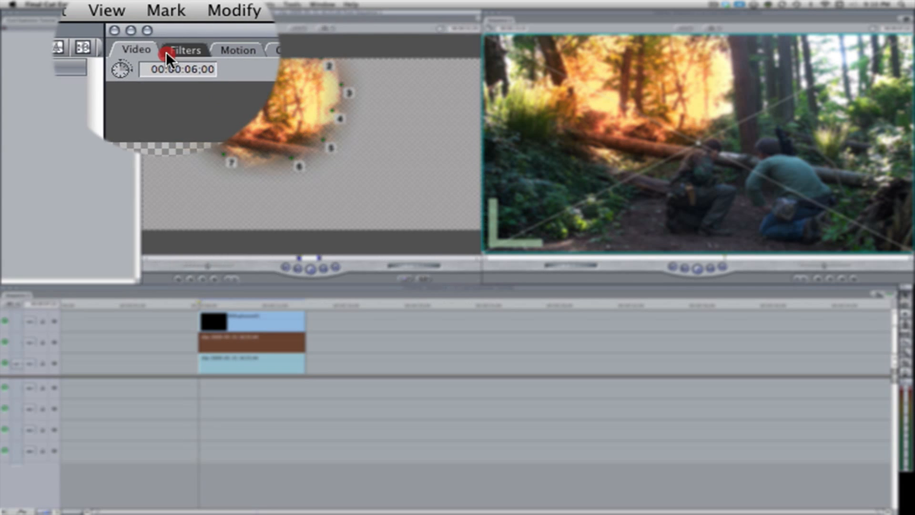
pyautogui.click(165, 51)
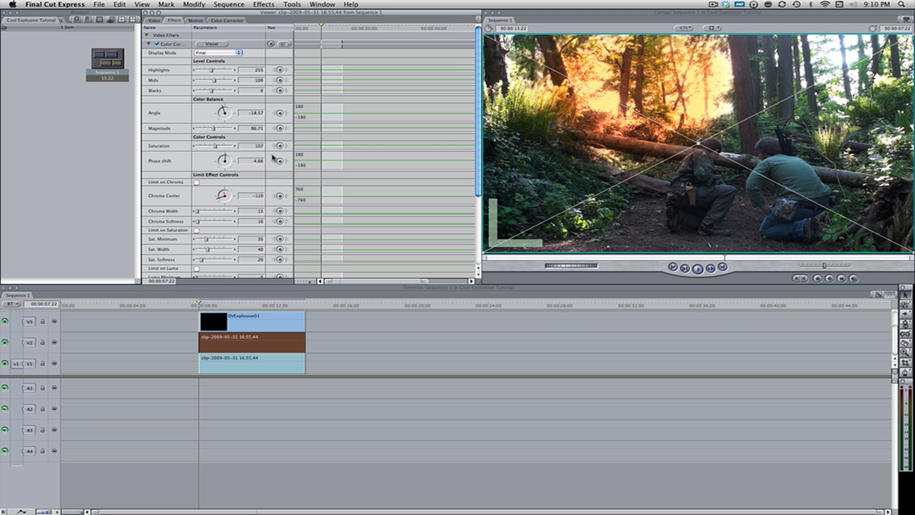
pyautogui.click(280, 128)
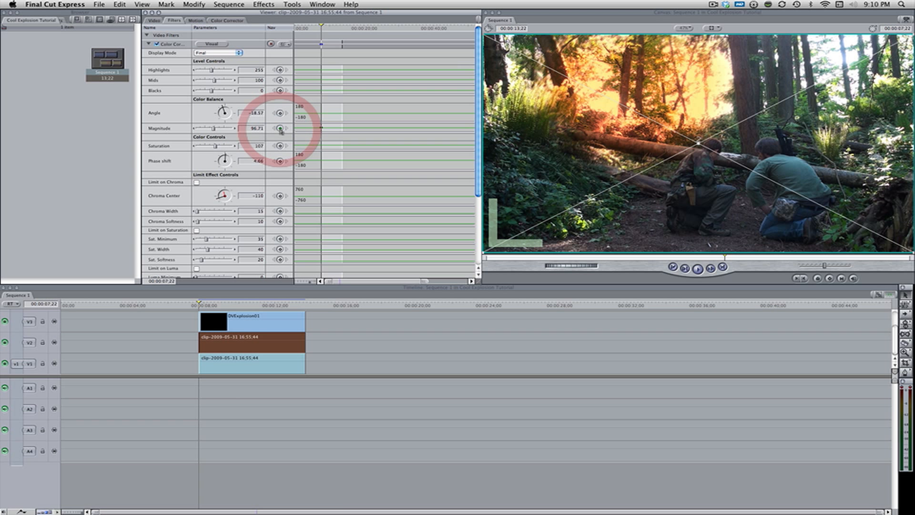
# Add a second color balance Magnitude keyframe at 00:00:08;28, as the fireball rises behind the log
pyautogui.press('Right')
pyautogui.press('Right')
pyautogui.press('Right')
pyautogui.press('Right')
pyautogui.press('Right')
pyautogui.press('Right')
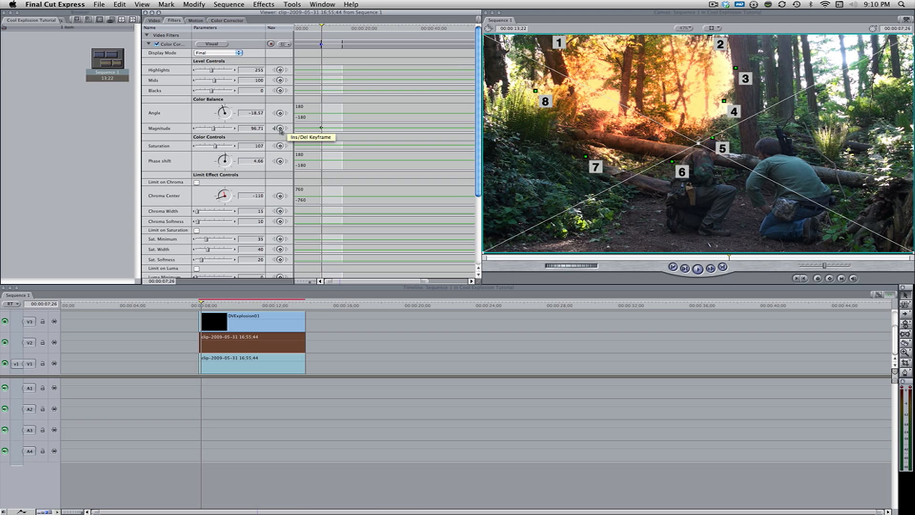
pyautogui.press('Right')
pyautogui.click(221, 305)
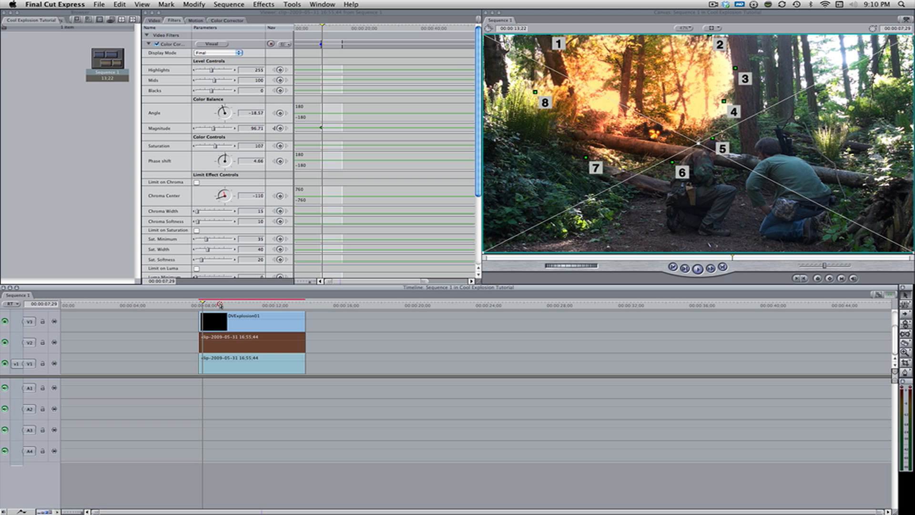
pyautogui.click(220, 305)
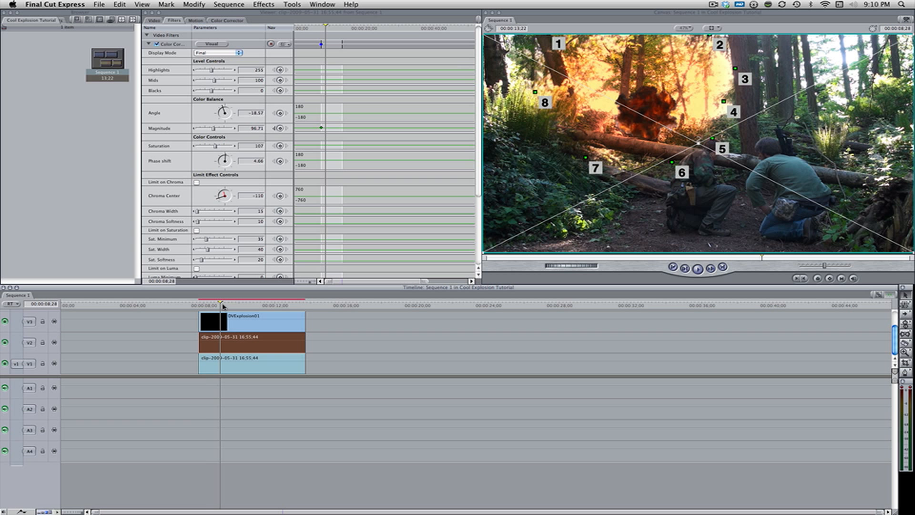
pyautogui.click(280, 129)
# Add a color balance Magnitude keyframe at 00:00:11;11 and set its value to 0
pyautogui.click(244, 306)
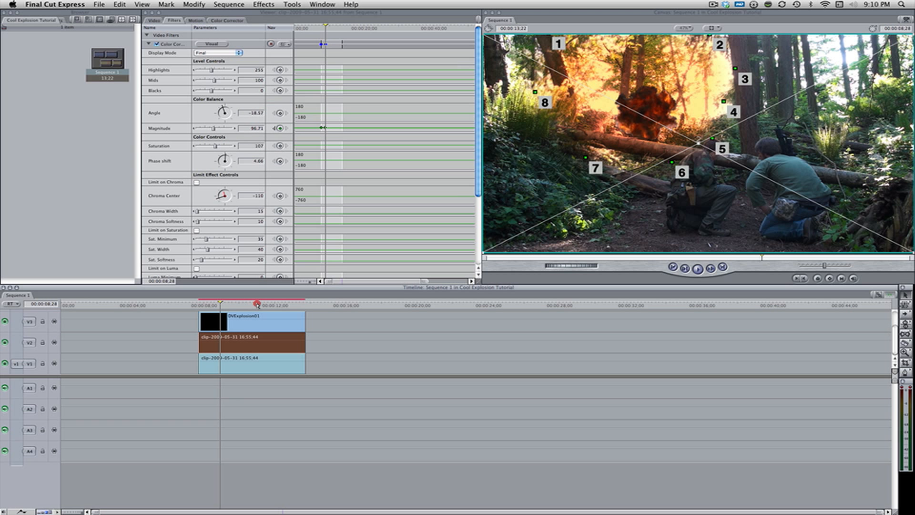
pyautogui.moveTo(258, 304); pyautogui.dragTo(264, 303)
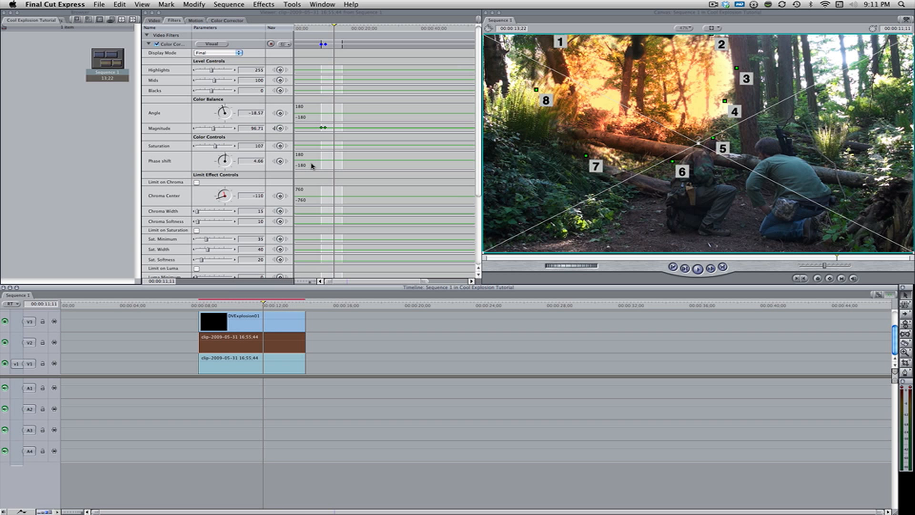
pyautogui.click(279, 129)
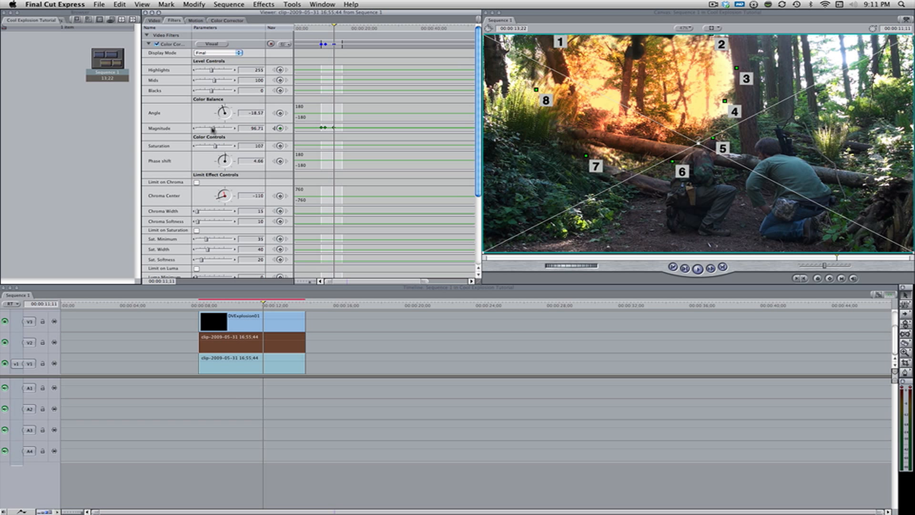
pyautogui.click(195, 130)
pyautogui.moveTo(195, 129); pyautogui.dragTo(190, 130)
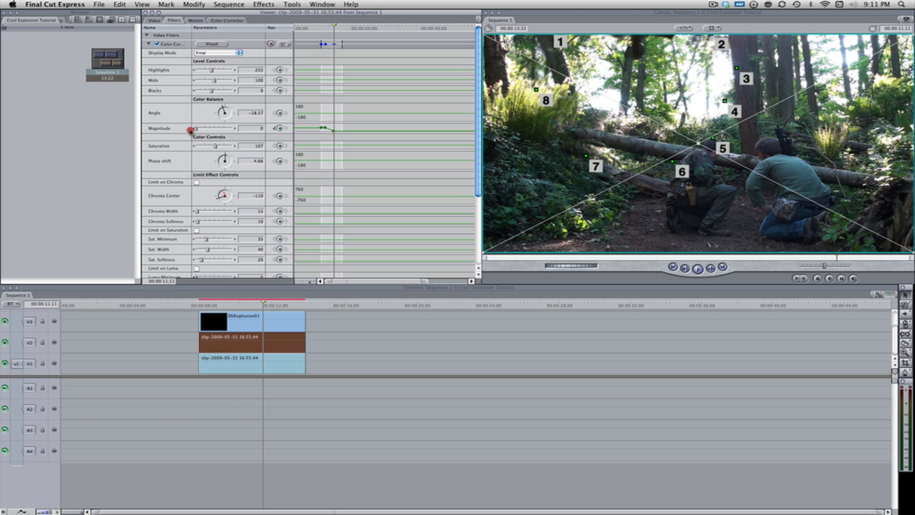
# Set the color balance Magnitude to 0 at the first keyframe, 00:00:07;22
pyautogui.click(200, 303)
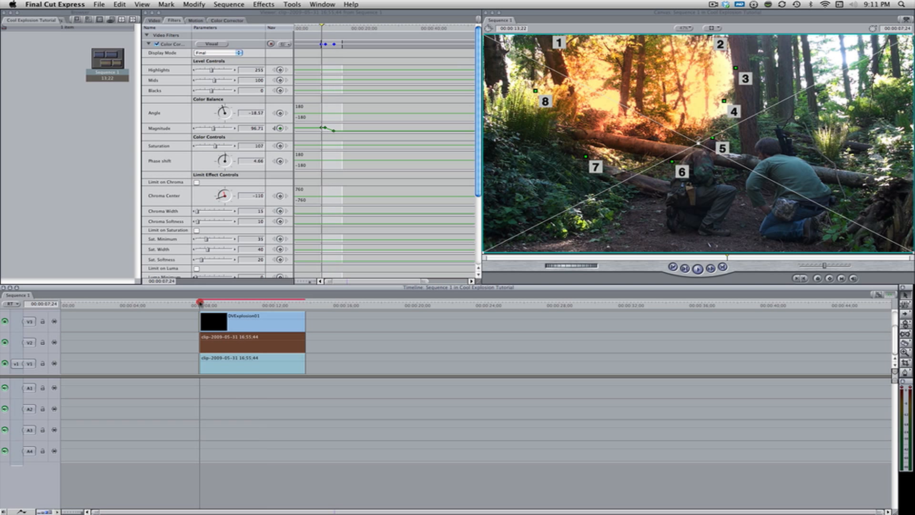
pyautogui.press('Left')
pyautogui.press('Left')
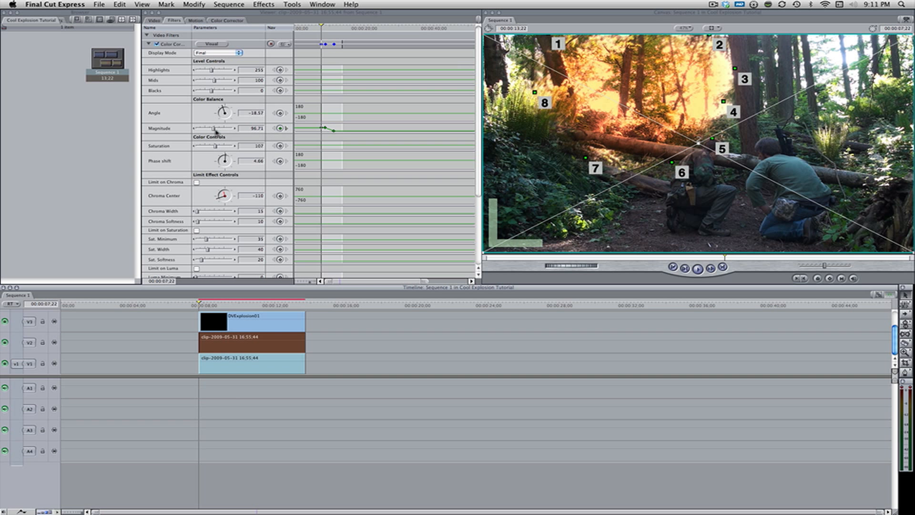
pyautogui.moveTo(214, 128); pyautogui.dragTo(192, 132)
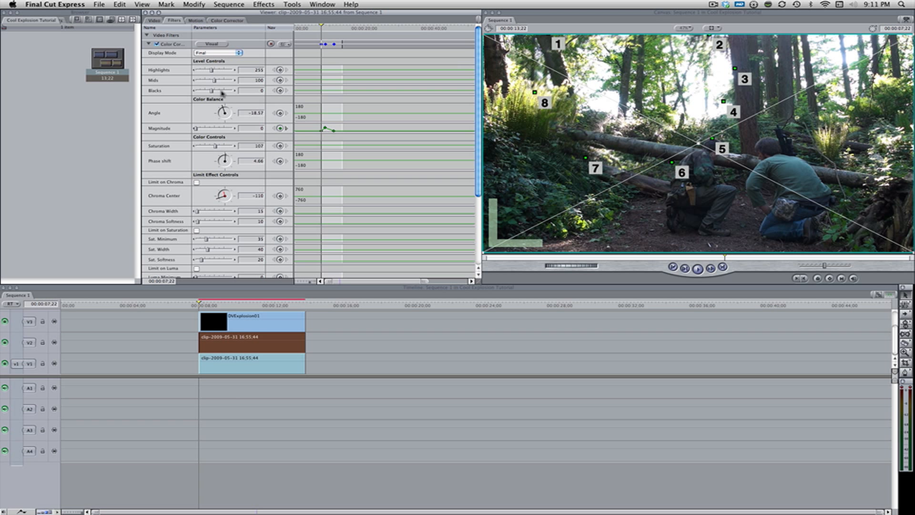
# Collapse the color correction settings, show the Earthquake parameters and add a Mix keyframe at 00:00:07;22
pyautogui.click(148, 44)
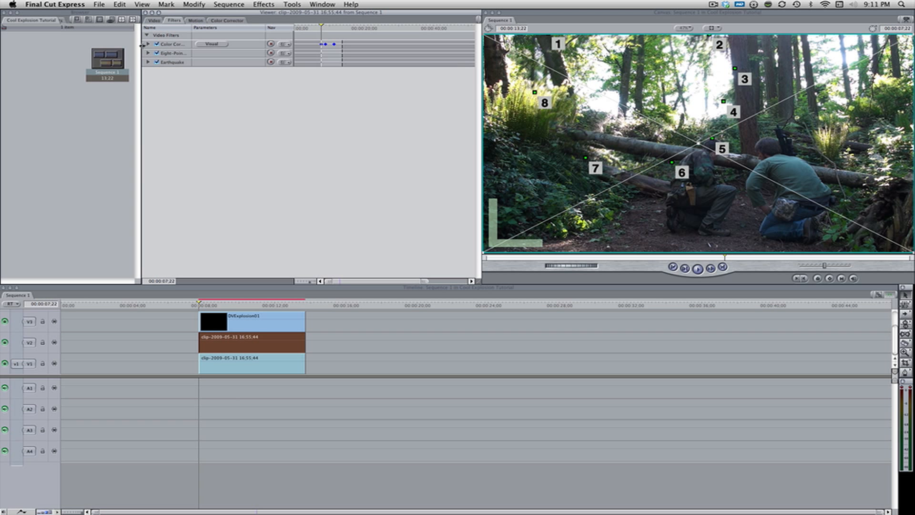
pyautogui.click(148, 62)
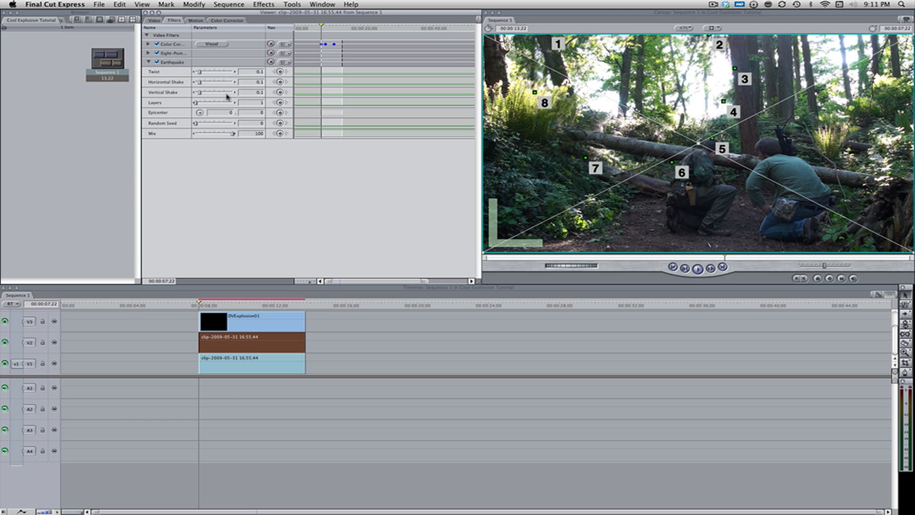
pyautogui.click(280, 133)
# Add a second Earthquake Mix keyframe at 00:00:08;02, shortly after the explosion starts
pyautogui.press('Right')
pyautogui.press('Right')
pyautogui.press('Right')
pyautogui.press('Right')
pyautogui.press('Right')
pyautogui.press('Right')
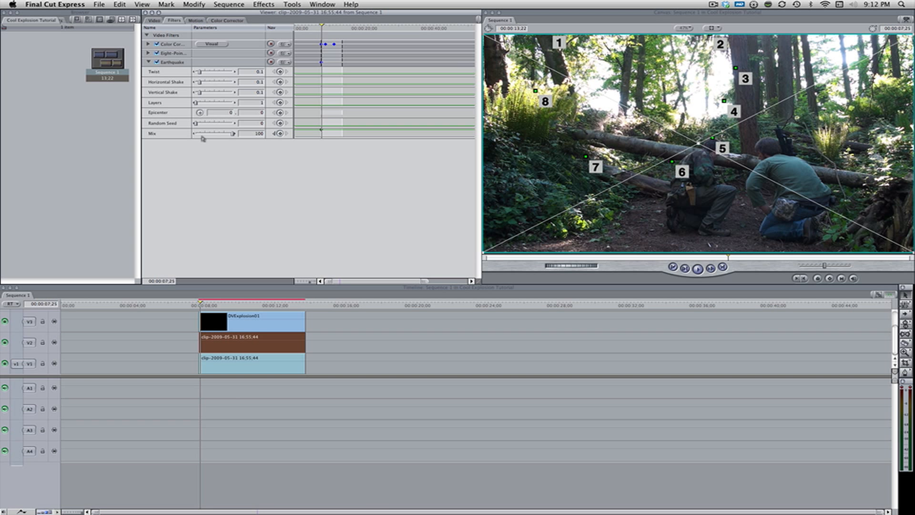
pyautogui.press('Right')
pyautogui.press('Right')
pyautogui.press('Right')
pyautogui.press('Right')
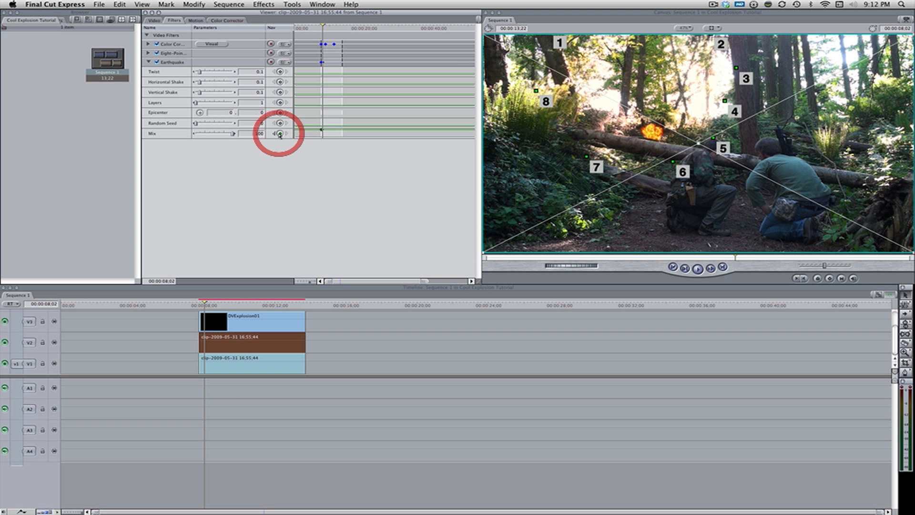
# Add an Earthquake Mix keyframe at 00:00:10;09 and set its value to 0
pyautogui.press('Right')
pyautogui.press('Right')
pyautogui.press('Right')
pyautogui.press('Right')
pyautogui.press('Right')
pyautogui.press('Right')
pyautogui.press('Right')
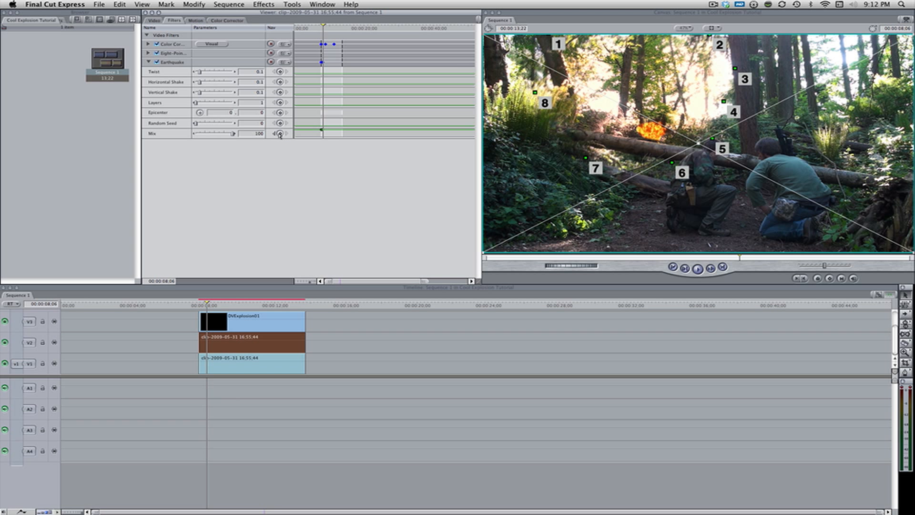
pyautogui.press('Right')
pyautogui.press('Right')
pyautogui.press('Right')
pyautogui.press('Right')
pyautogui.press('Right')
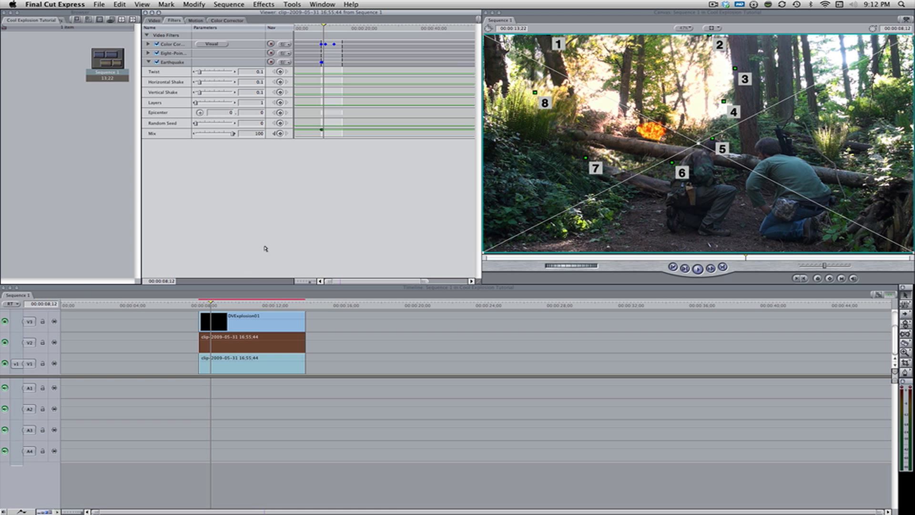
pyautogui.click(245, 303)
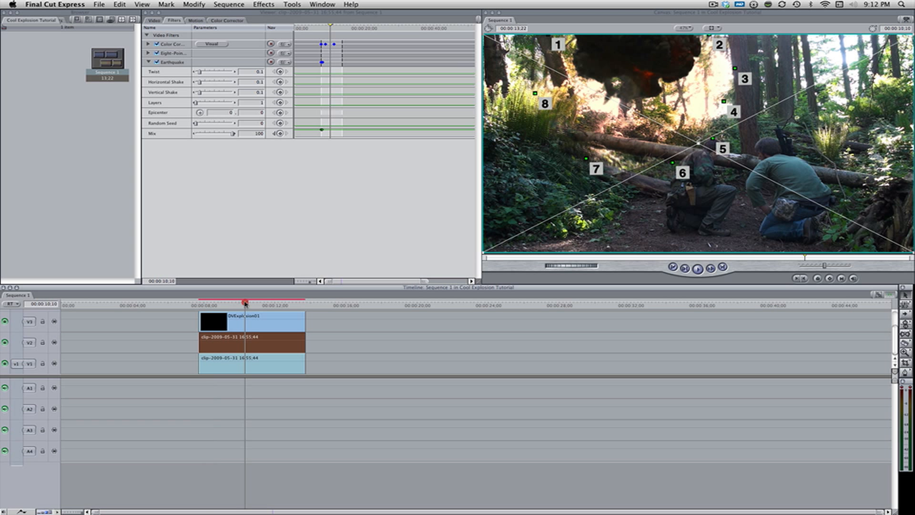
pyautogui.press('Left')
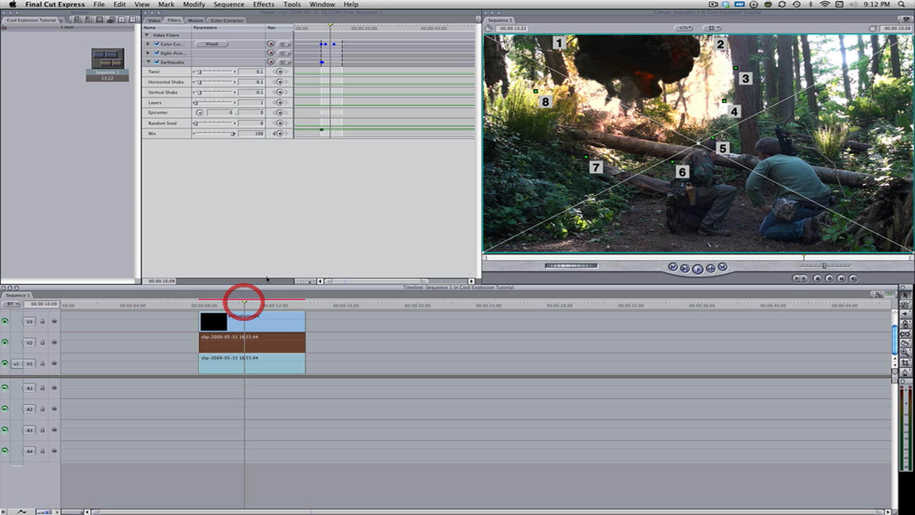
pyautogui.click(280, 134)
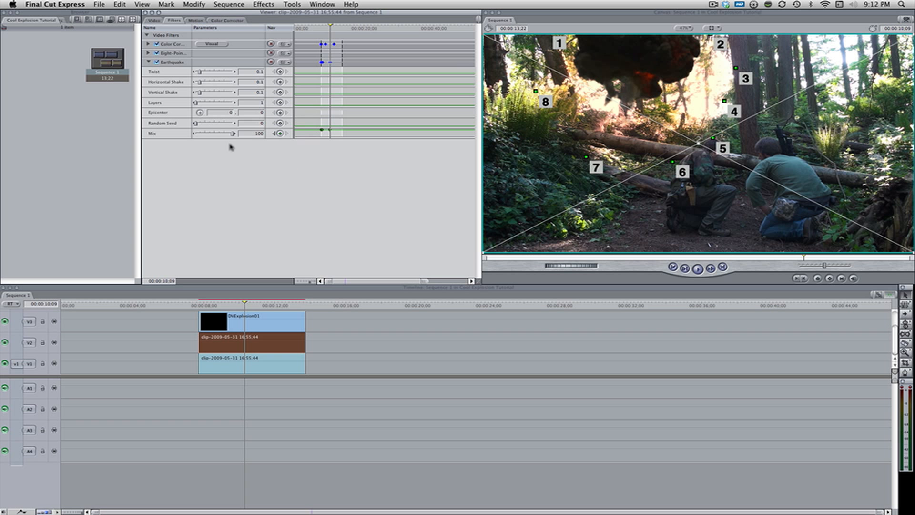
pyautogui.moveTo(211, 134); pyautogui.dragTo(190, 136)
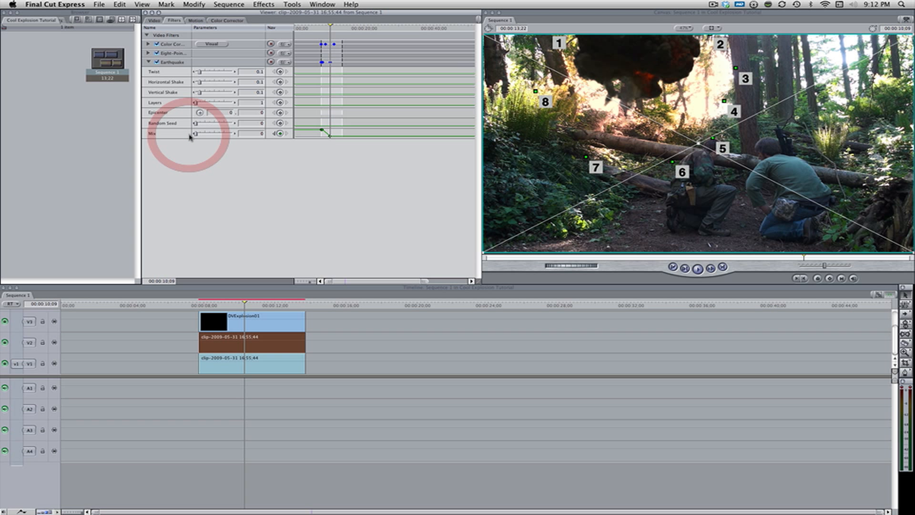
# Set the Earthquake Mix to 0 at the clip's first frame, 00:00:07;22
pyautogui.click(203, 303)
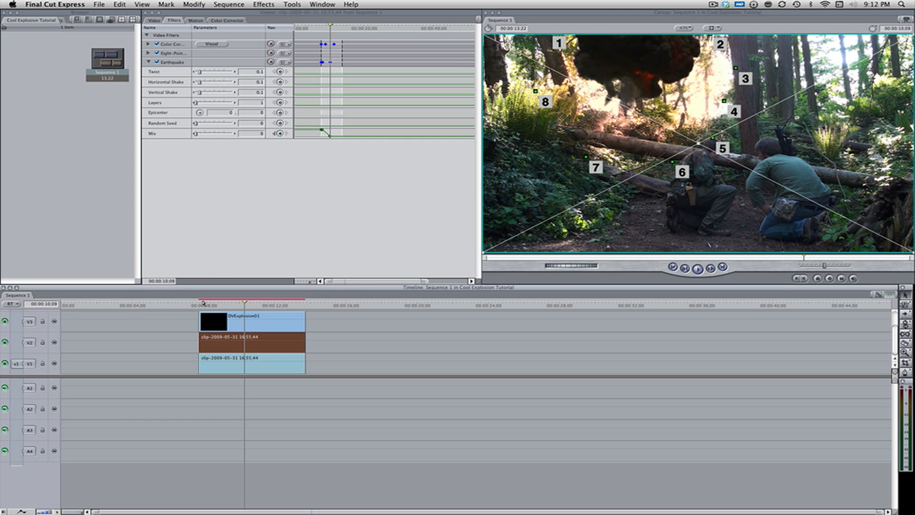
pyautogui.click(202, 303)
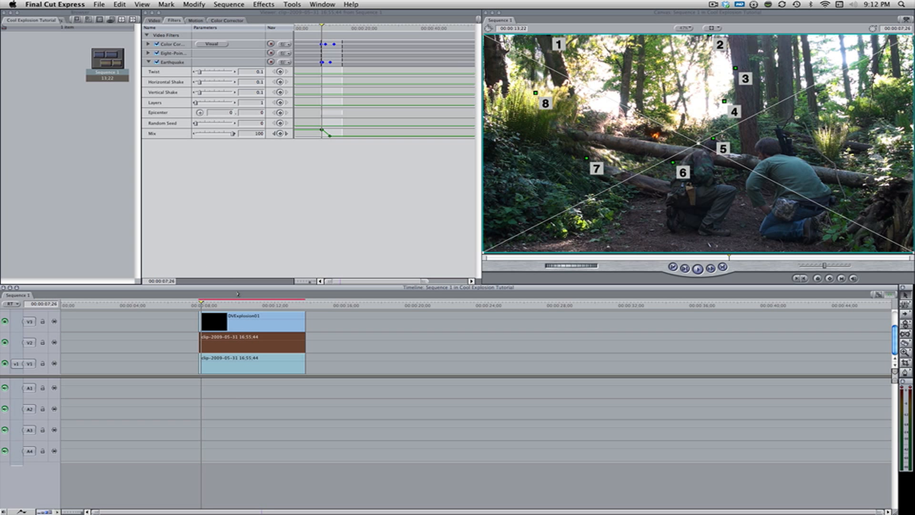
pyautogui.press('Left')
pyautogui.press('Left')
pyautogui.press('Left')
pyautogui.press('Left')
pyautogui.press('Left')
pyautogui.press('Right')
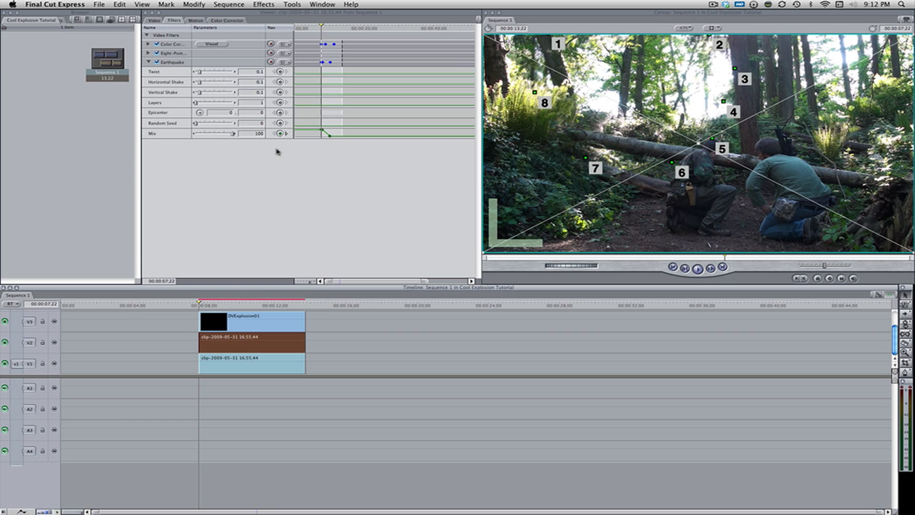
pyautogui.moveTo(221, 135); pyautogui.dragTo(164, 142)
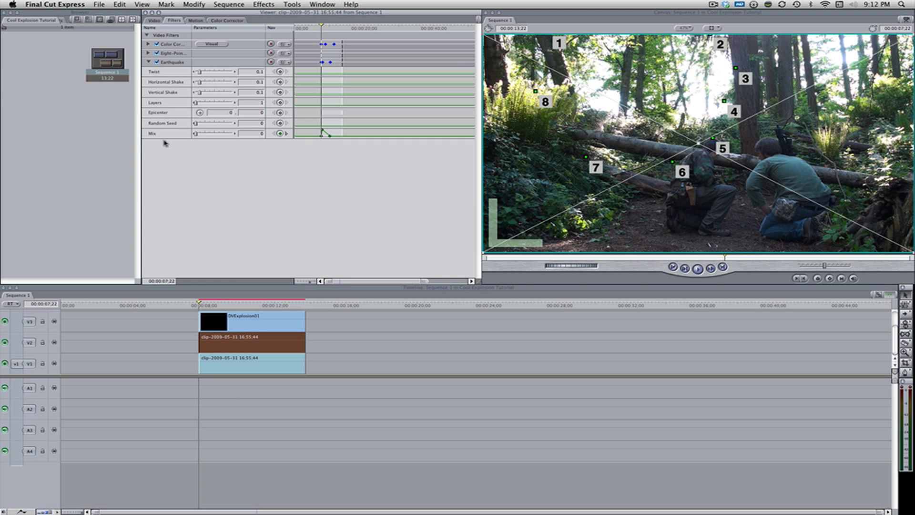
# Render the sequence and play it from the clips' start to review the keyframed glow and shake
pyautogui.press('super+r')
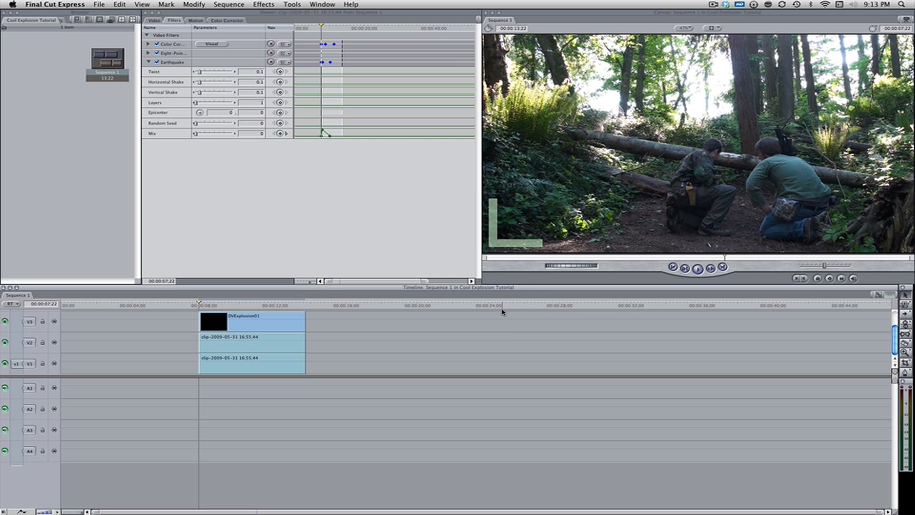
pyautogui.press('space')
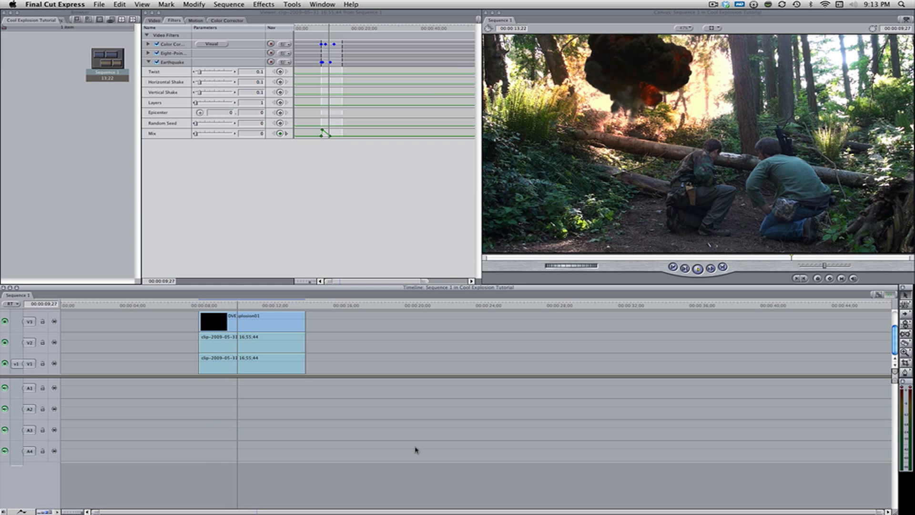
pyautogui.press('space')
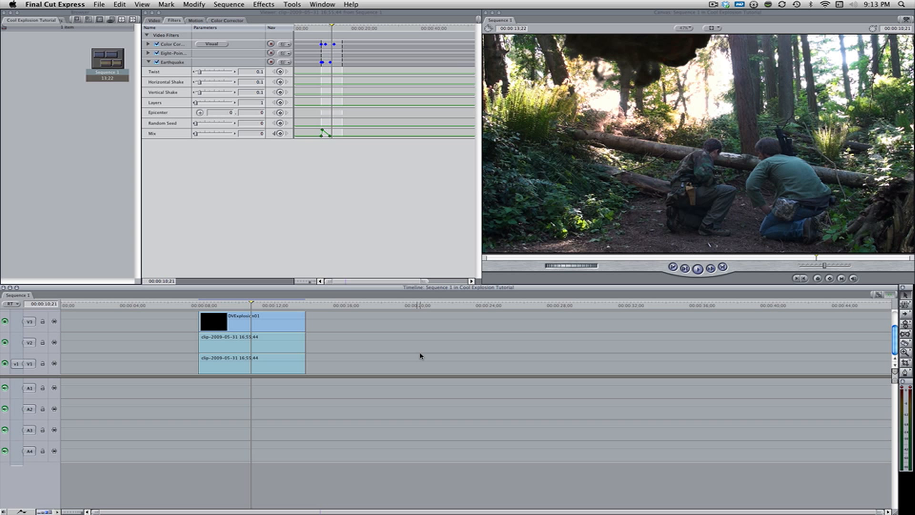
# Open the V2 forest clip's filters and review its Color Corrector keyframes
pyautogui.click(294, 342)
pyautogui.doubleClick(294, 343)
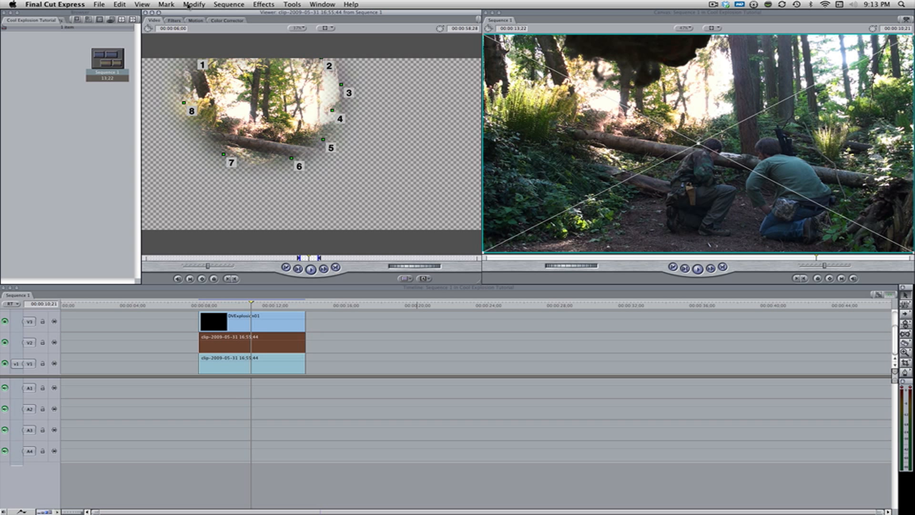
pyautogui.click(173, 21)
pyautogui.click(149, 43)
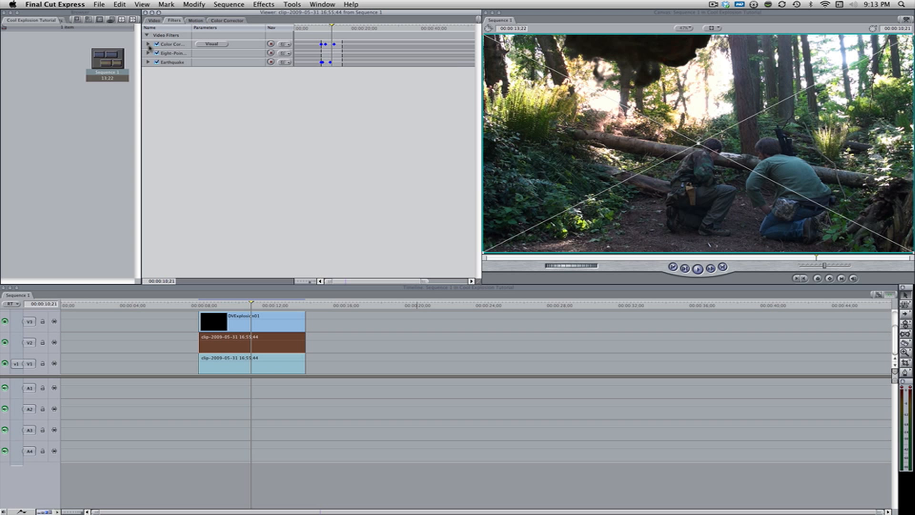
pyautogui.click(149, 44)
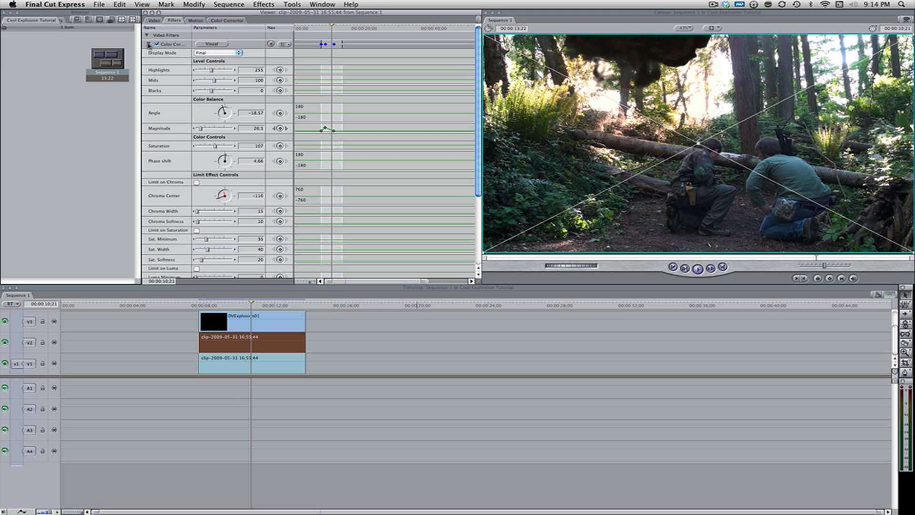
pyautogui.click(149, 44)
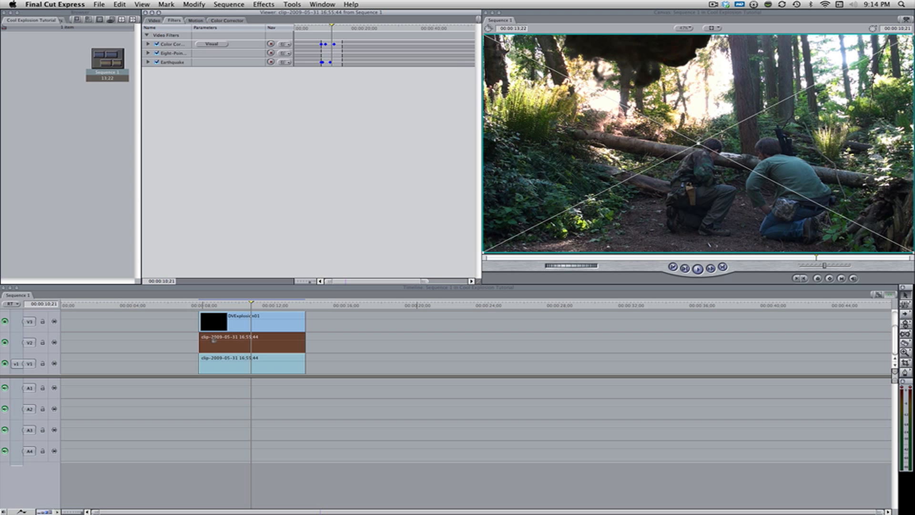
# Copy the Color Corrector and Earthquake filters, without the Eight-Point matte, from the V2 forest clip to the V1 forest clip and open that clip
pyautogui.click(202, 304)
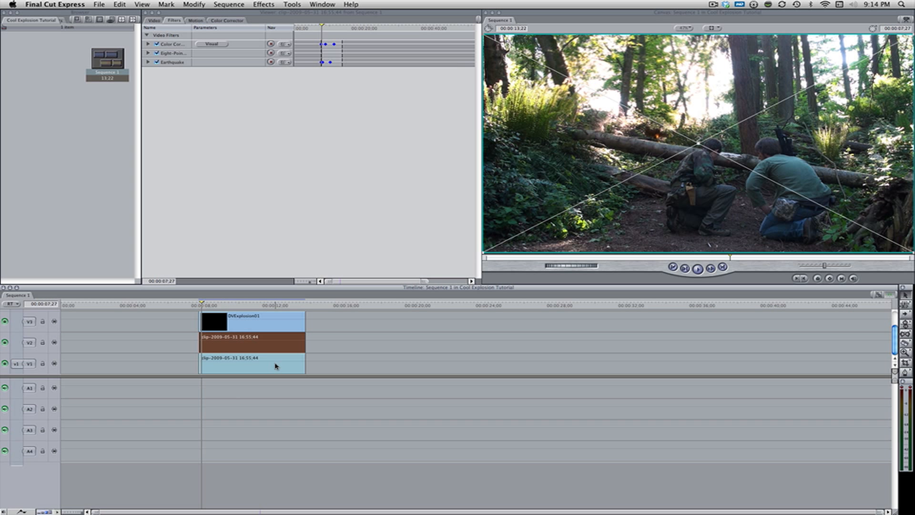
pyautogui.click(261, 362)
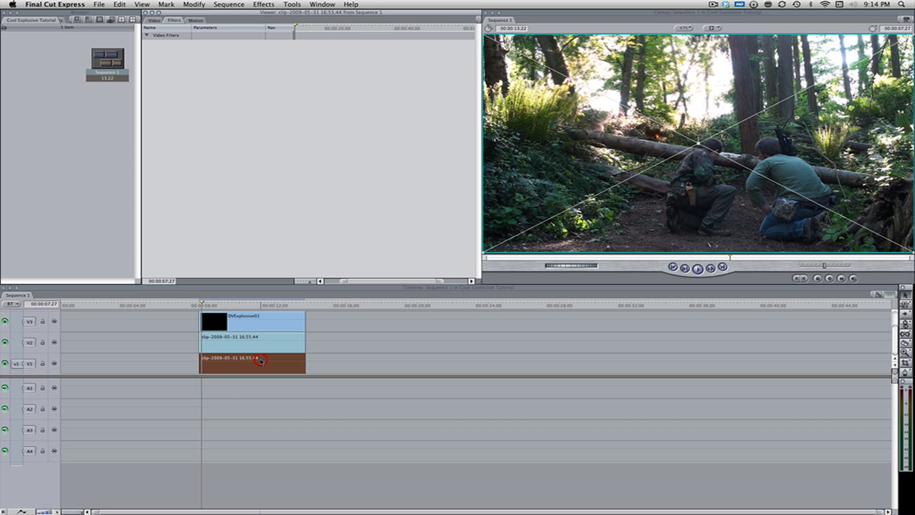
pyautogui.click(266, 346)
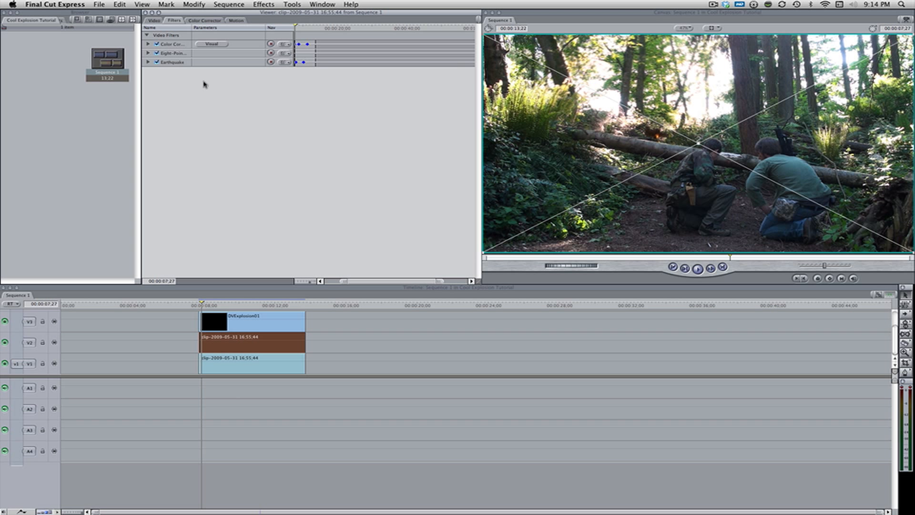
pyautogui.click(177, 44)
pyautogui.keyDown('shift'); pyautogui.click(175, 62); pyautogui.keyUp('shift')
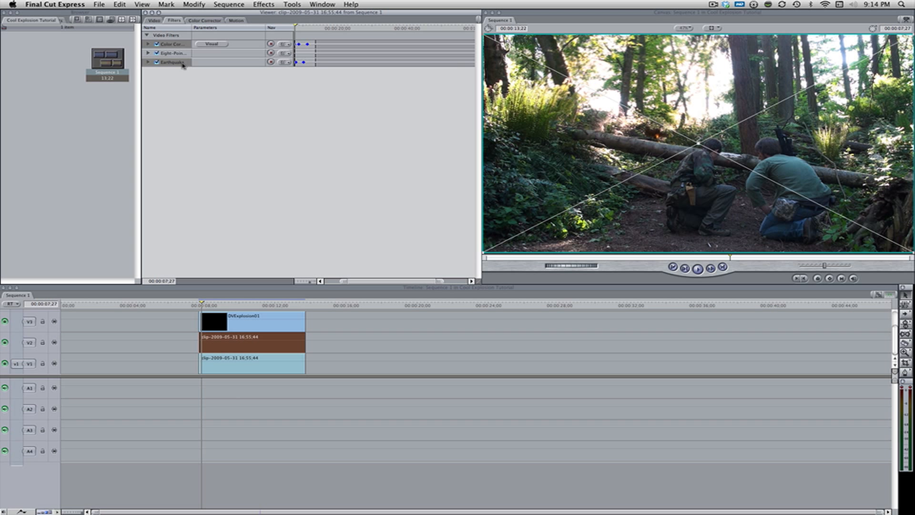
pyautogui.moveTo(182, 66); pyautogui.dragTo(274, 366)
pyautogui.doubleClick(275, 366)
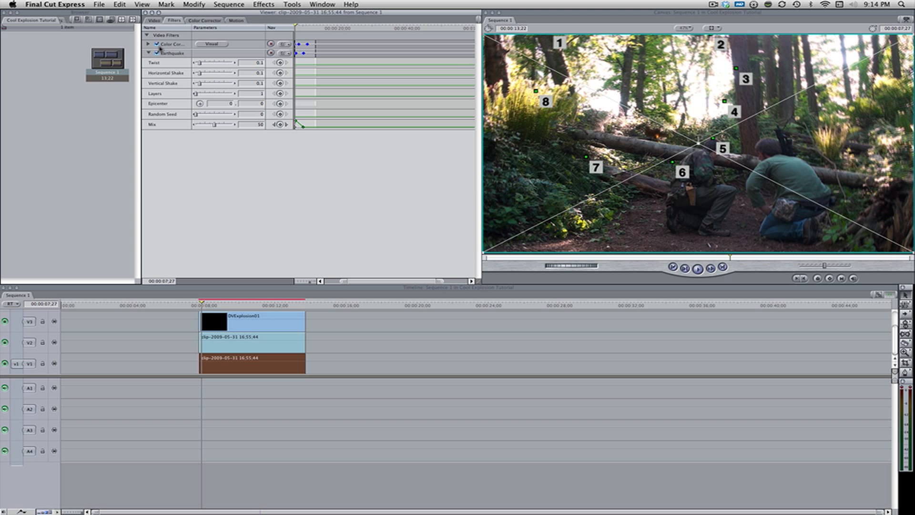
# Examine the copied Color Corrector and Earthquake settings and keyframes on the V1 forest clip
pyautogui.click(146, 42)
pyautogui.click(149, 43)
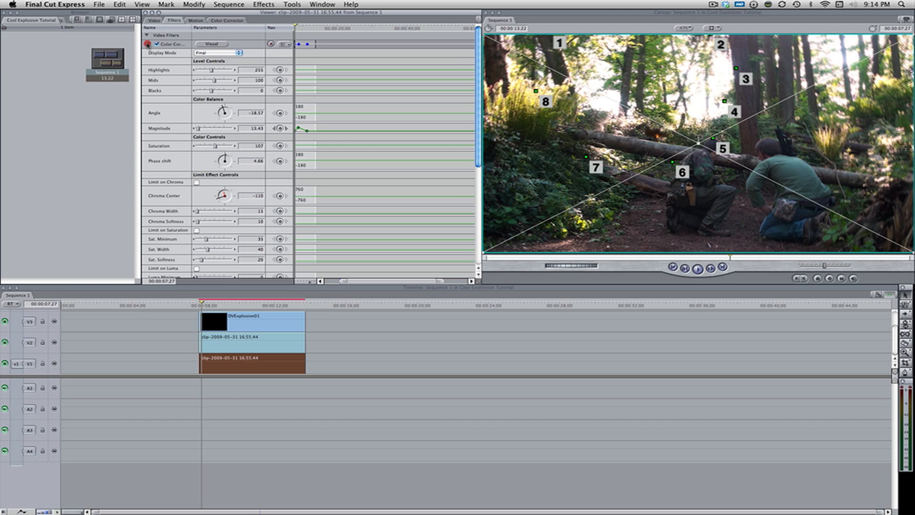
pyautogui.click(148, 44)
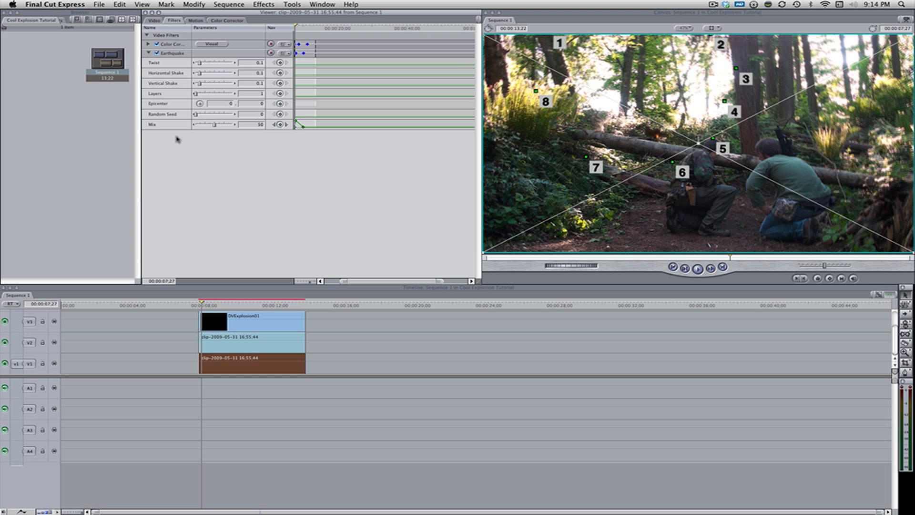
pyautogui.doubleClick(296, 366)
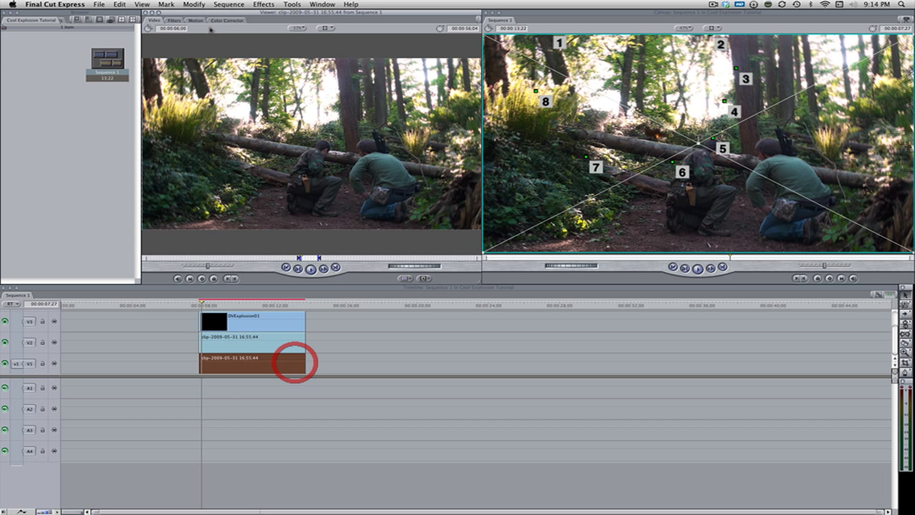
pyautogui.click(215, 21)
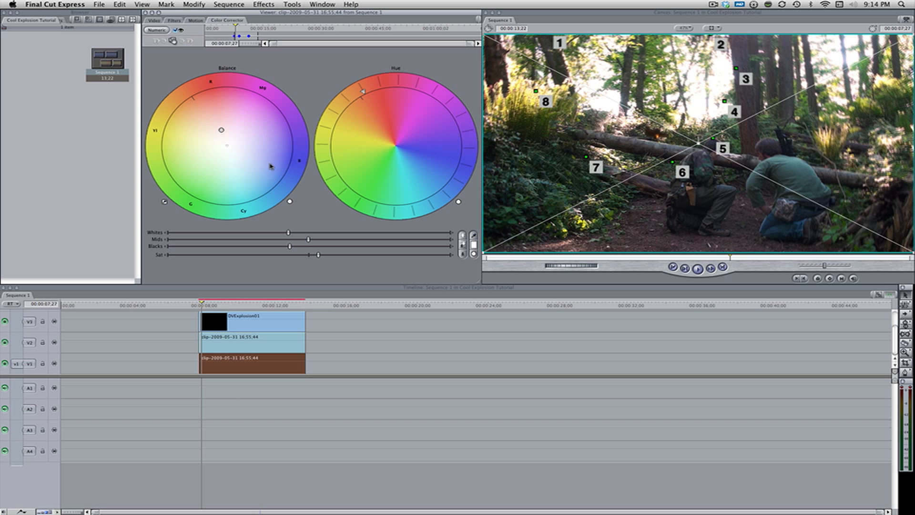
pyautogui.click(153, 22)
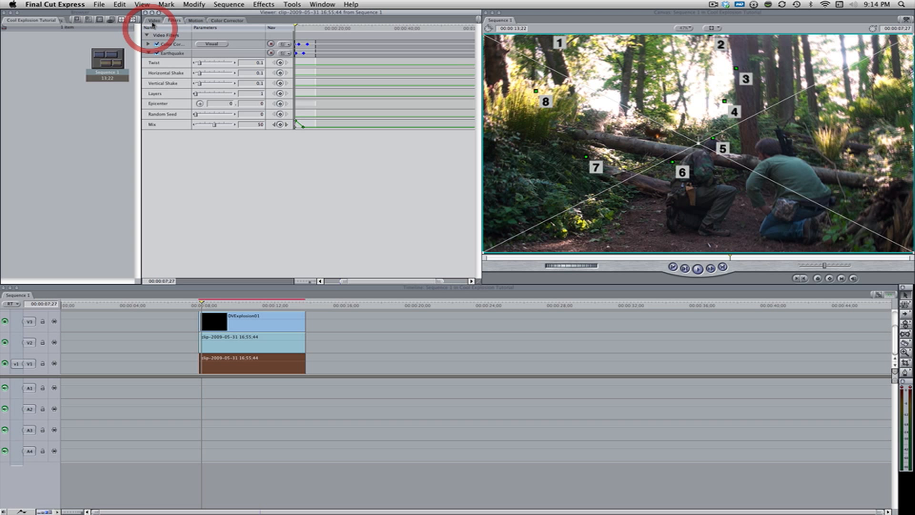
pyautogui.click(149, 53)
pyautogui.click(148, 44)
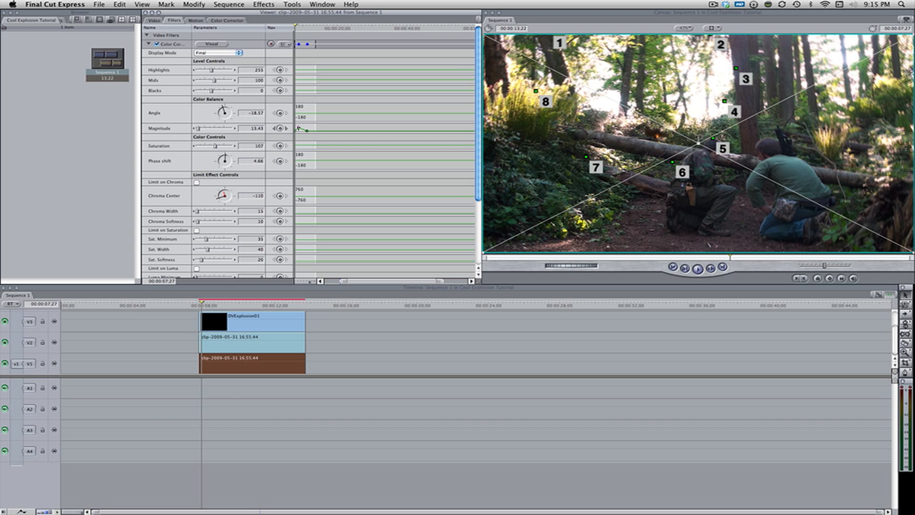
# Slightly reduce the warm color balance of the V1 forest clip's Color Corrector at 00:00:08;28, near the glow's peak
pyautogui.moveTo(298, 127); pyautogui.dragTo(299, 131)
pyautogui.click(301, 29)
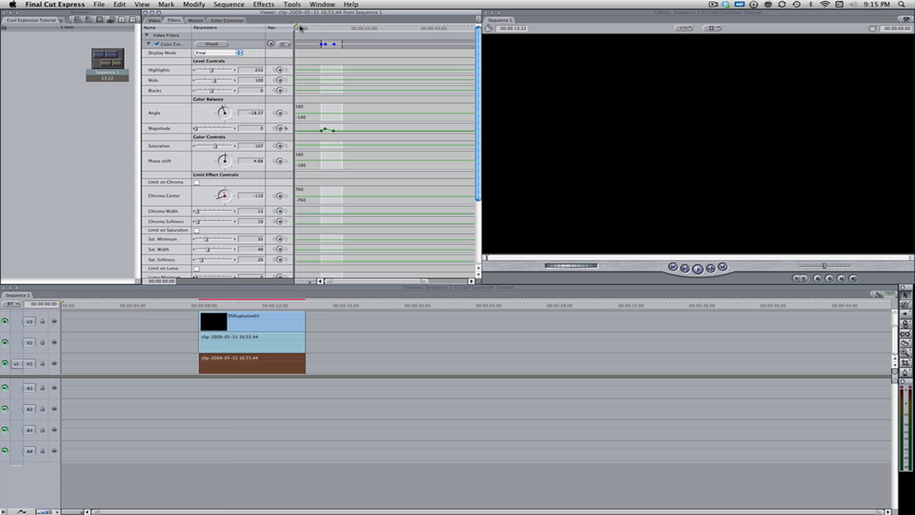
pyautogui.moveTo(321, 28); pyautogui.dragTo(326, 29)
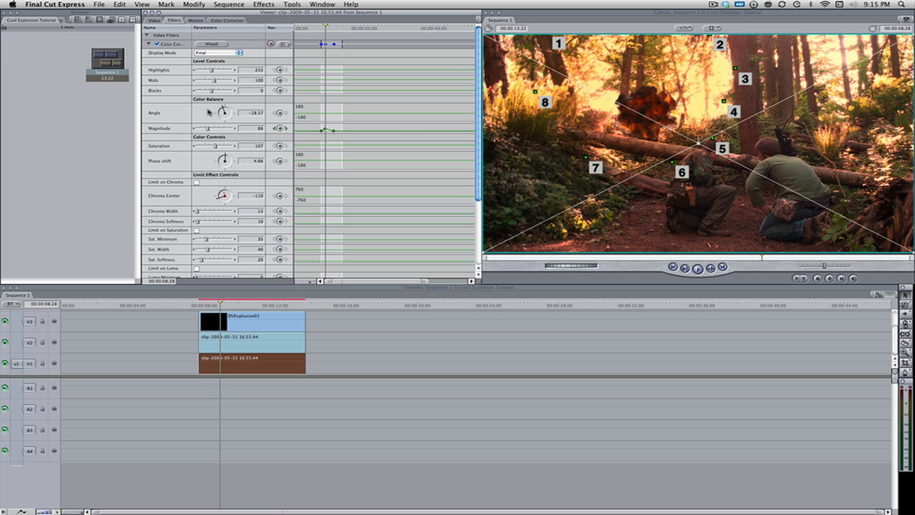
pyautogui.click(221, 21)
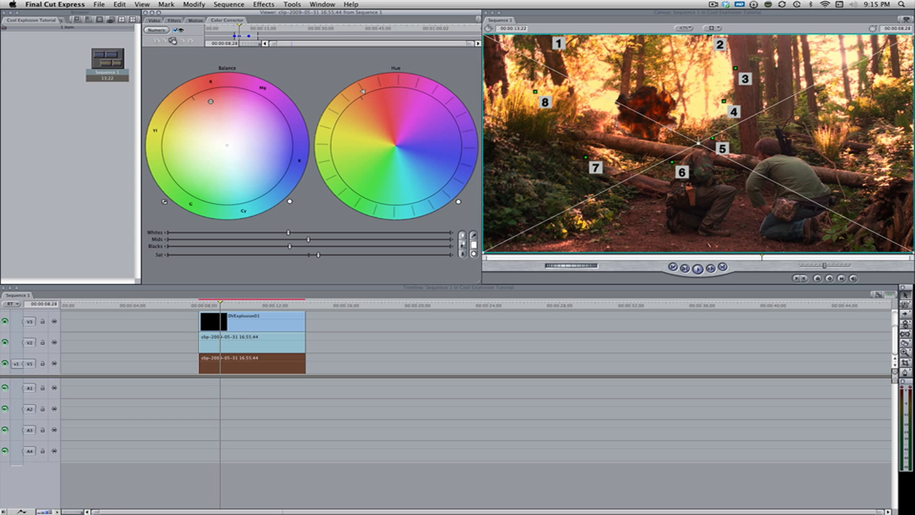
pyautogui.moveTo(211, 101)
pyautogui.mouseDown()
pyautogui.moveTo(213, 115)
pyautogui.moveTo(210, 103)
pyautogui.mouseUp()
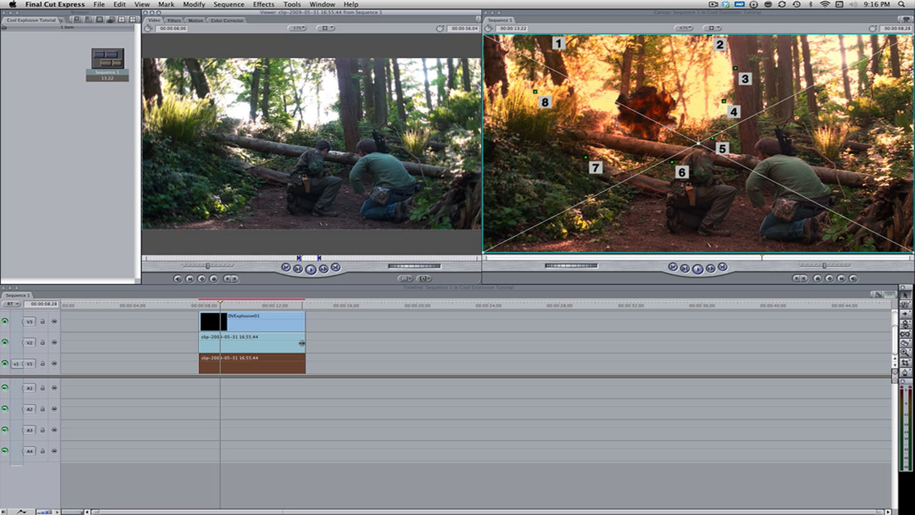
# Open the DVExplosion01 clip from V3 for editing
pyautogui.click(258, 325)
pyautogui.doubleClick(257, 325)
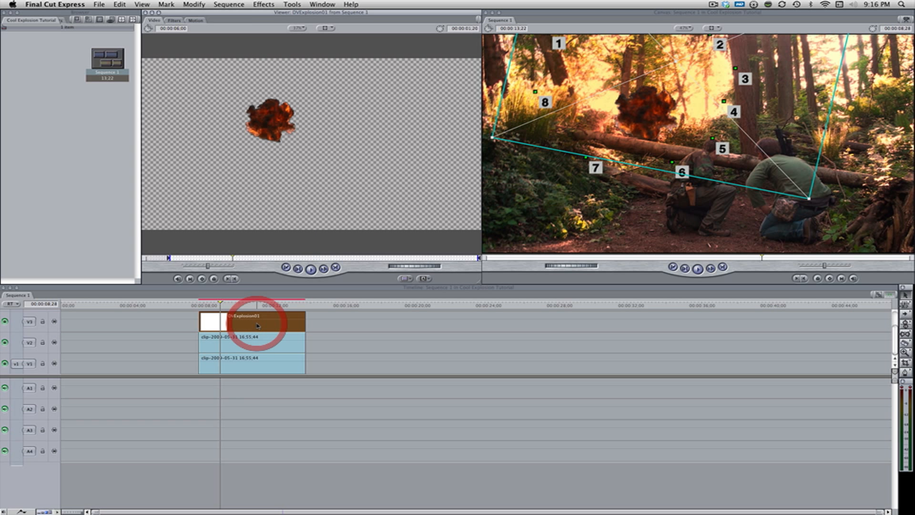